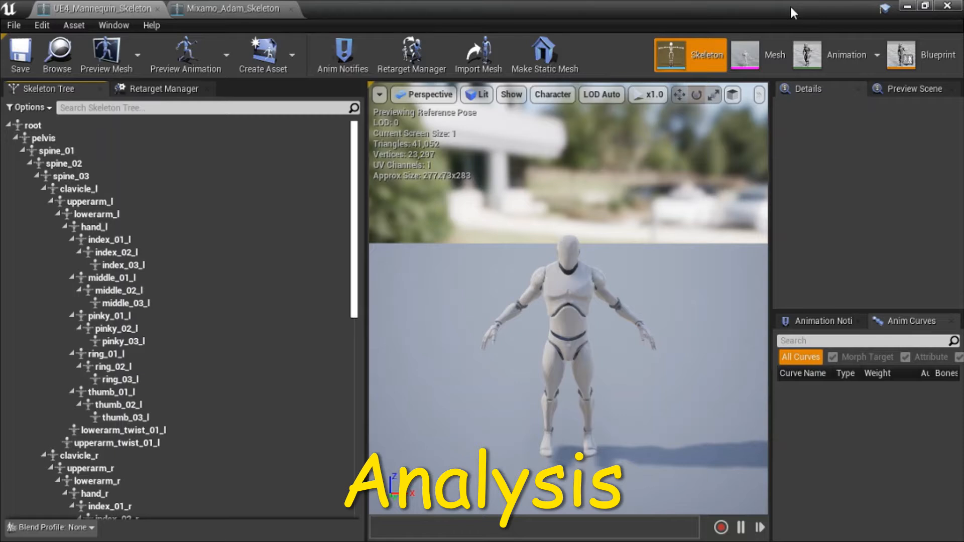
- Compare the bone hierarchies and reference poses of UE4_Mannequin_Skeleton and Mixamo_Adam_Skeleton, including their lowest spine bones
click(252, 7)
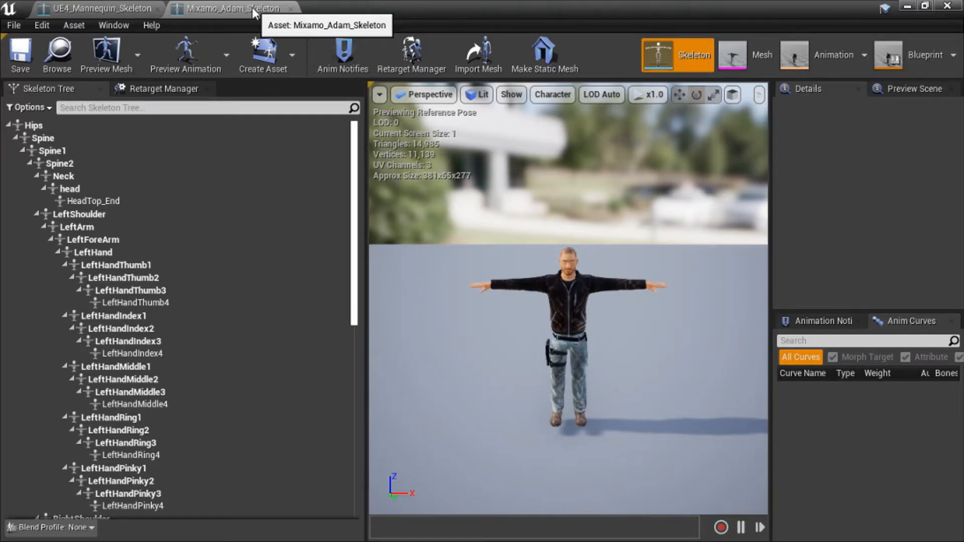
click(125, 11)
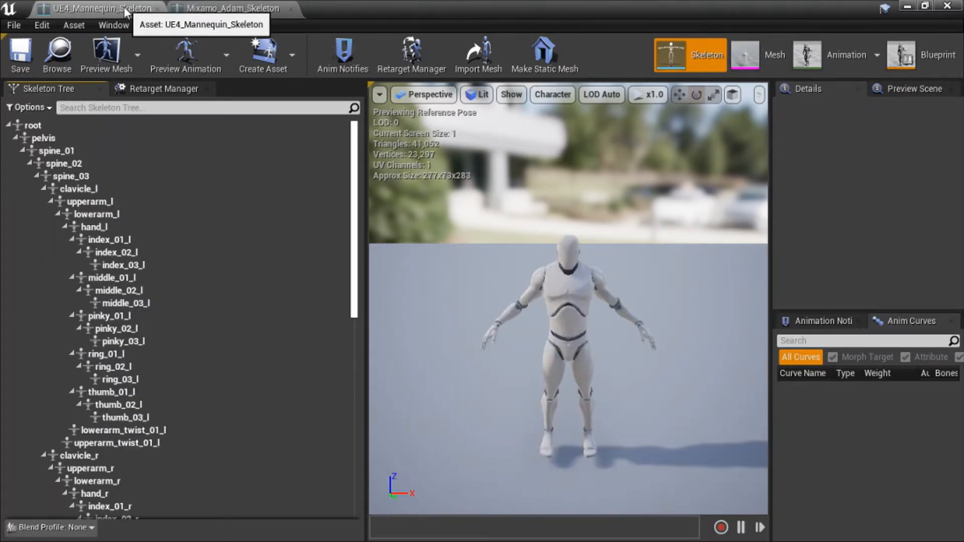
click(232, 11)
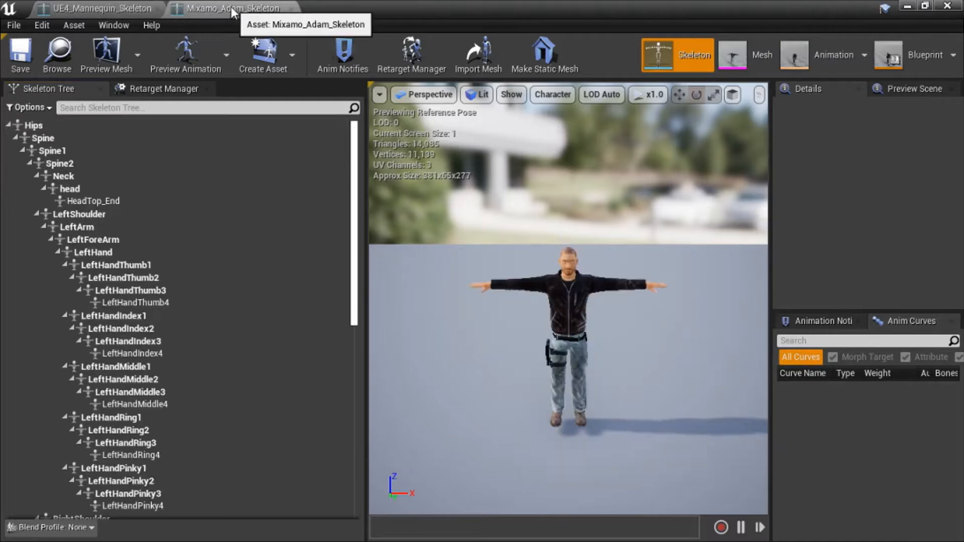
click(102, 11)
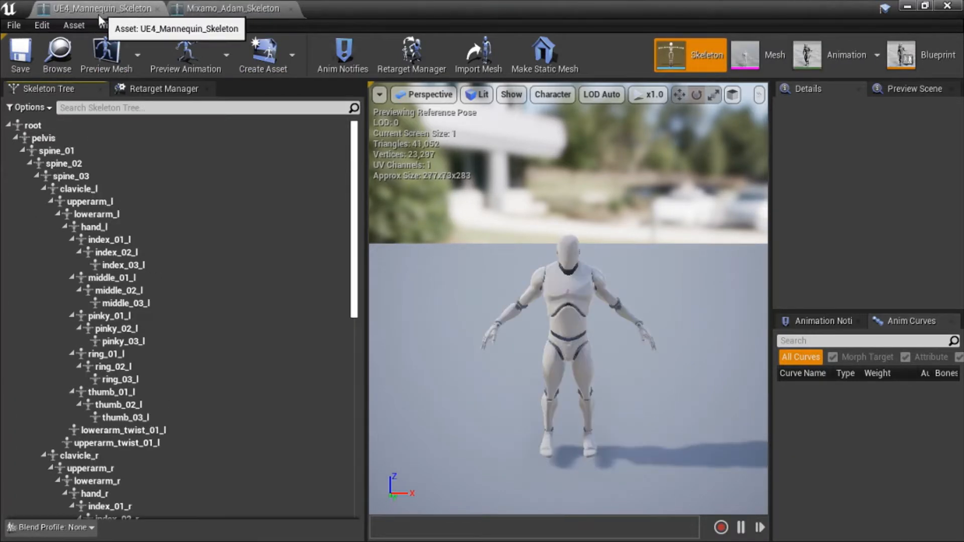
click(83, 153)
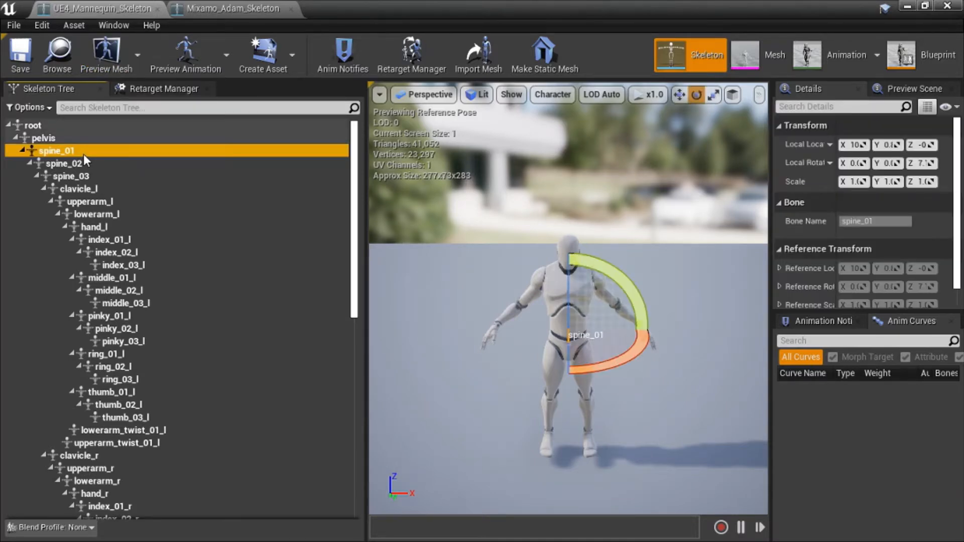
click(233, 9)
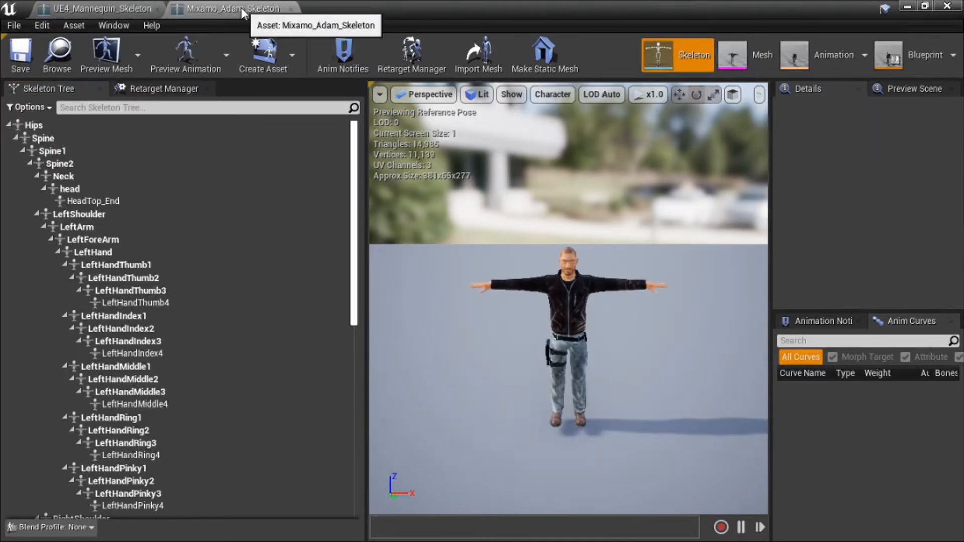
click(119, 137)
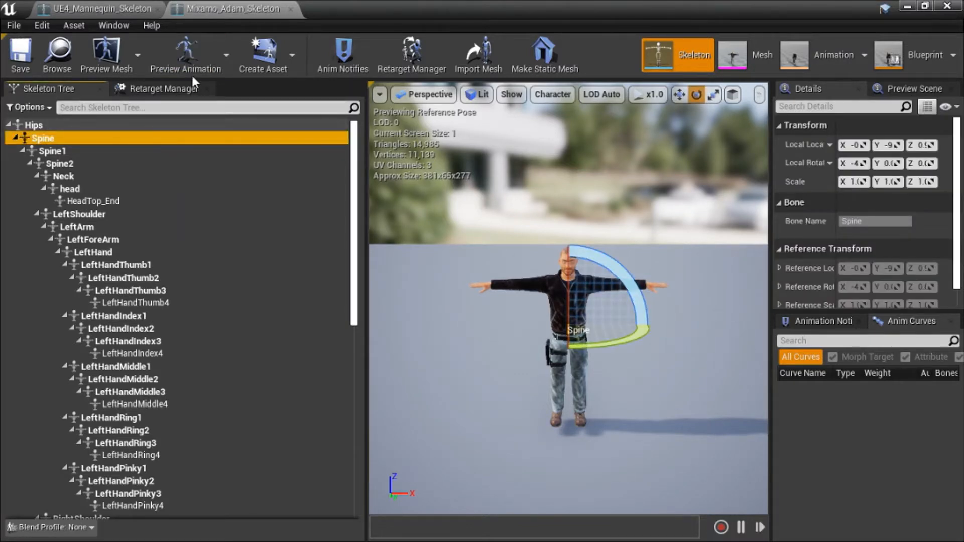
click(182, 89)
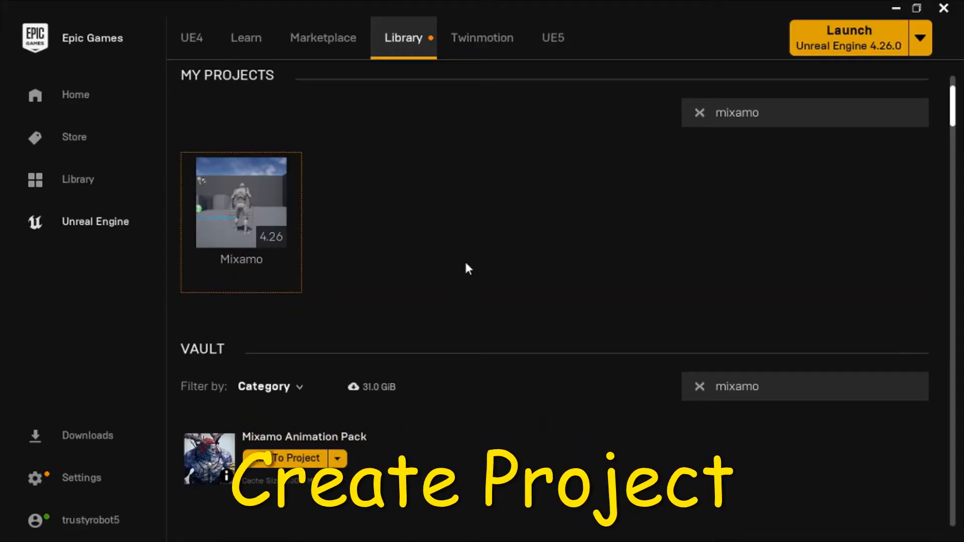
- In the Epic Games Launcher, add the Mixamo Animation Pack to the Mixamo project, found among all projects, using asset version 4.10
click(287, 218)
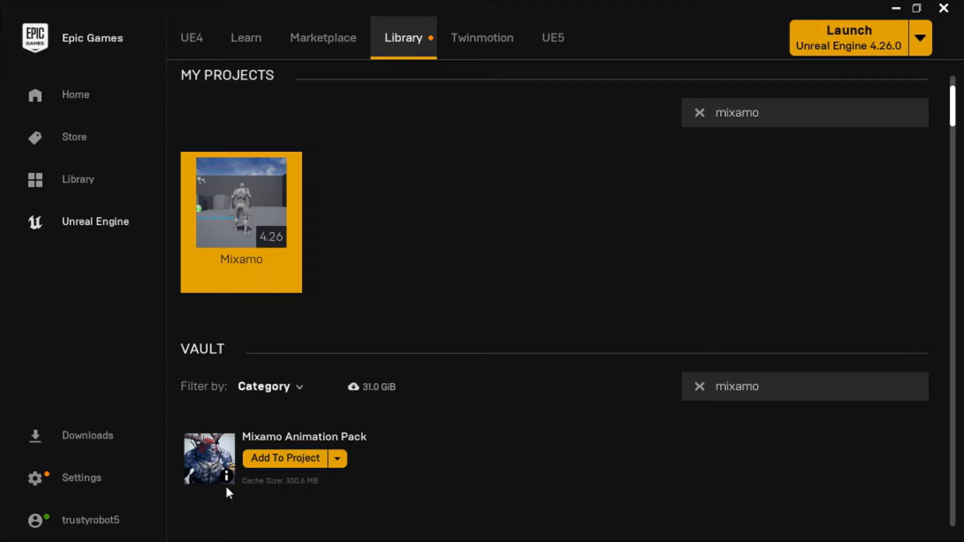
mouse_move(227, 481)
click(309, 460)
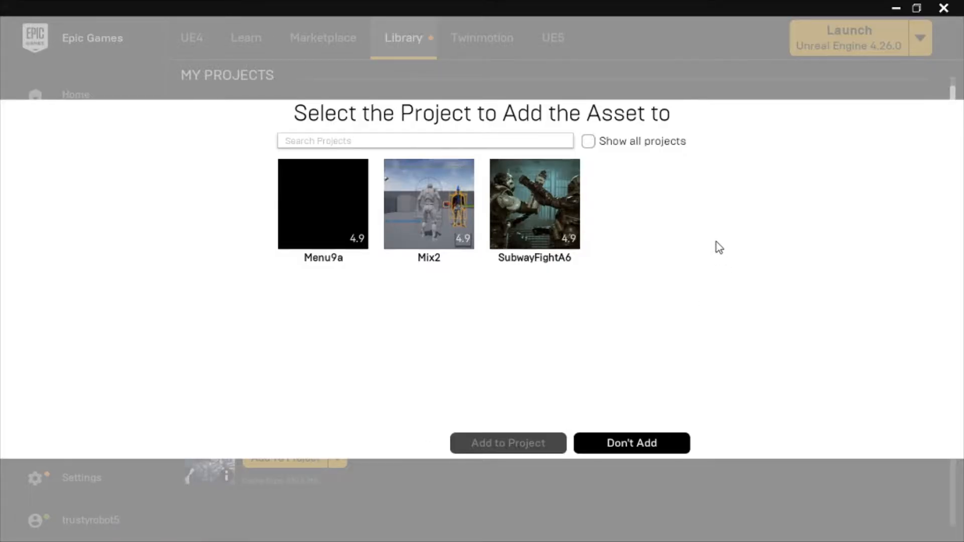
click(589, 142)
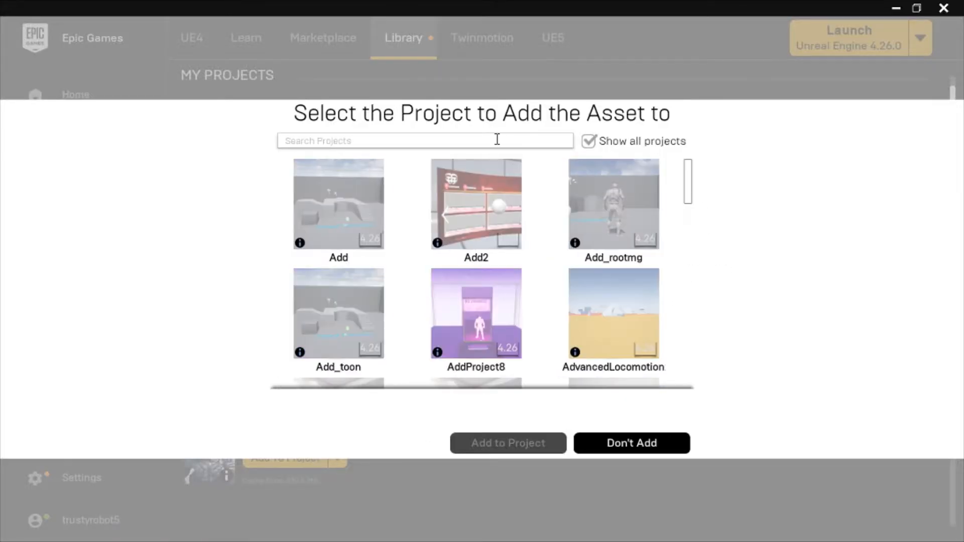
text(mixamo)
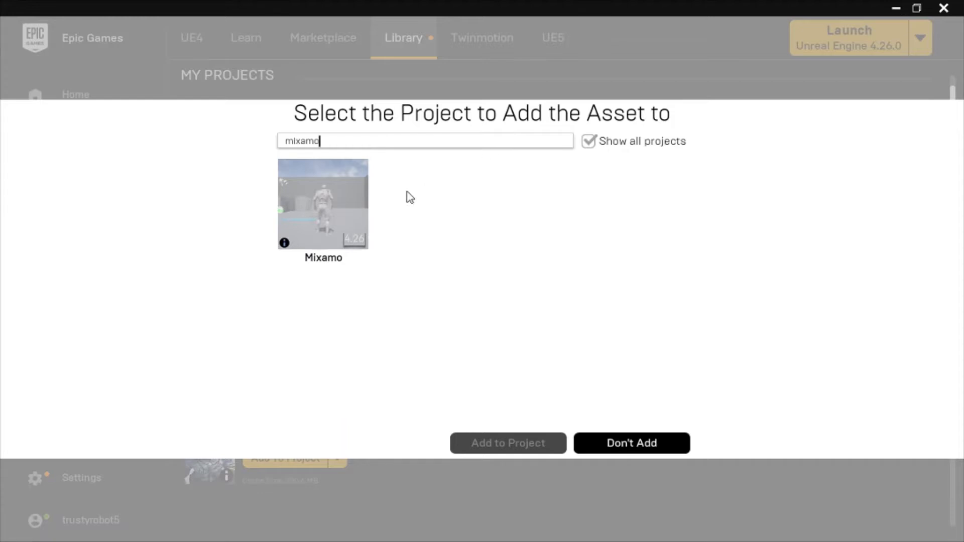
click(325, 203)
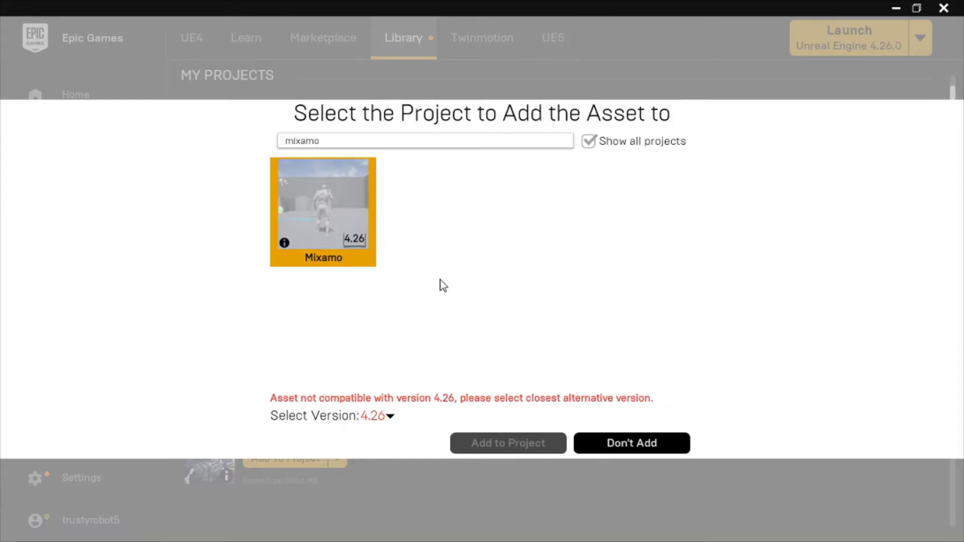
click(390, 416)
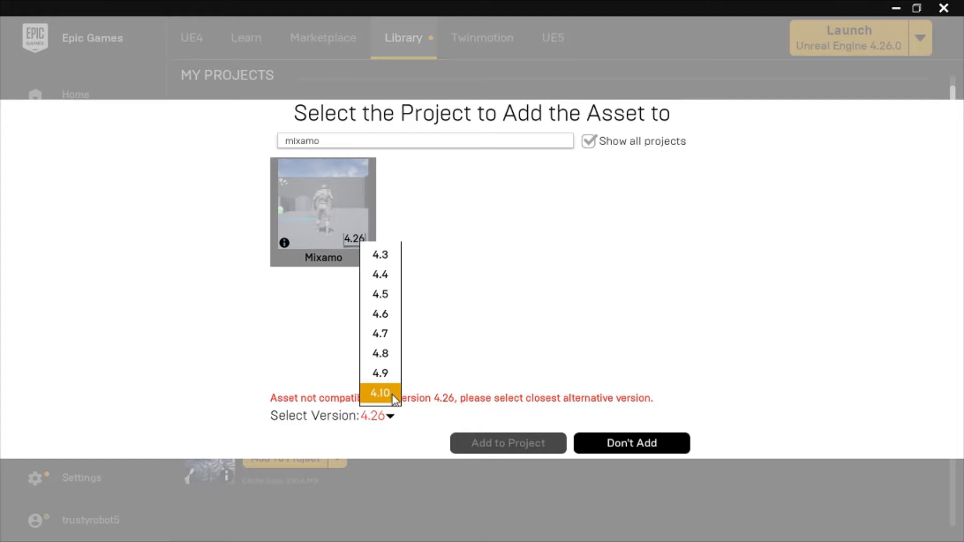
click(393, 395)
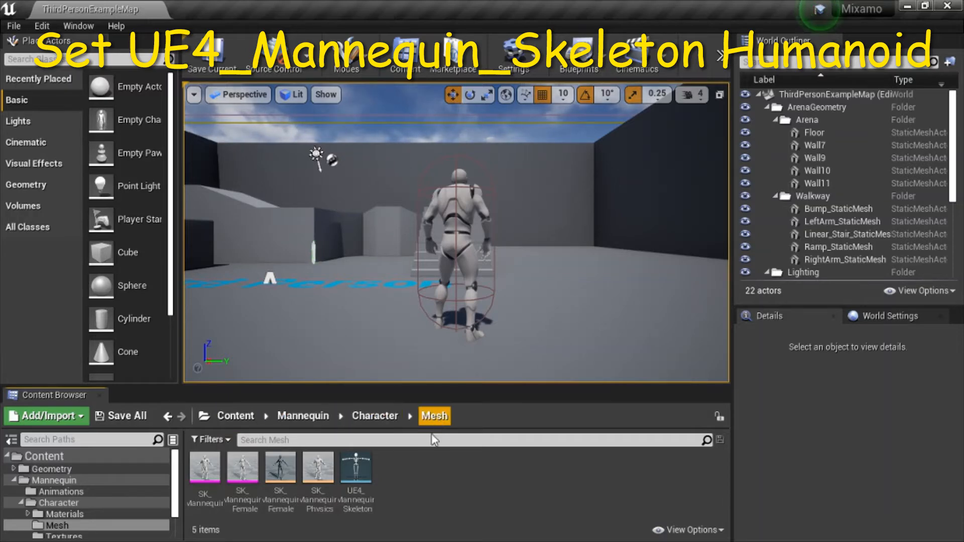
- Assign the Humanoid rig to UE4_Mannequin_Skeleton in the Mannequin Mesh folder, save the skeleton and close its editor
double_click(365, 472)
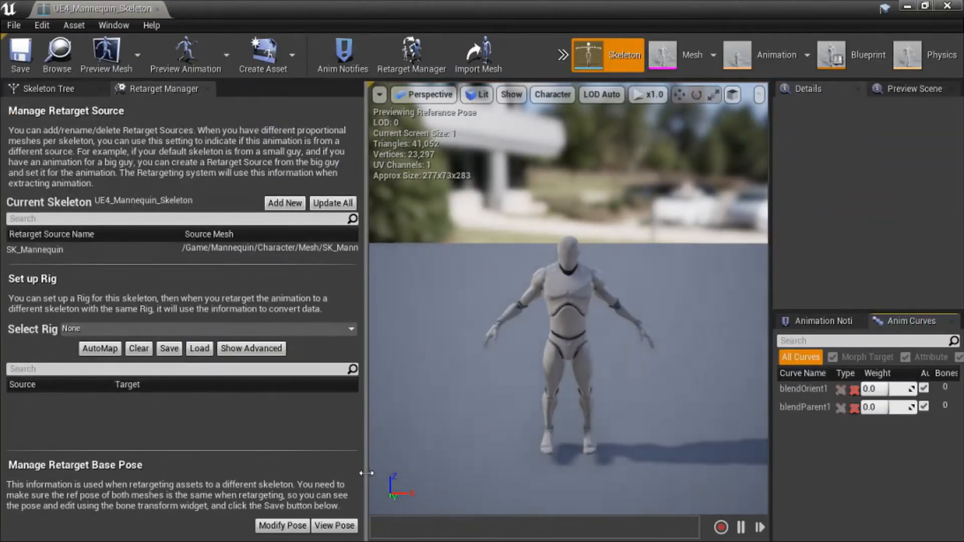
click(316, 331)
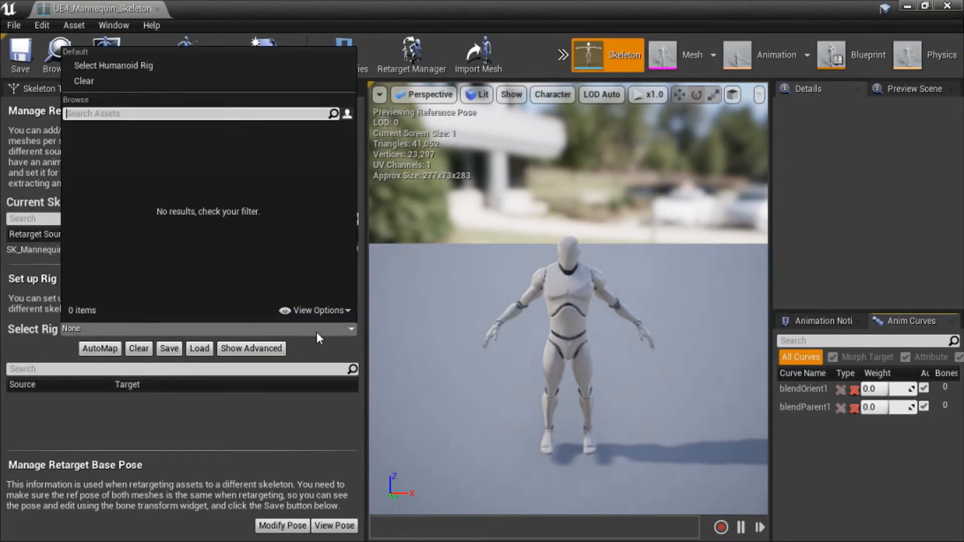
click(118, 70)
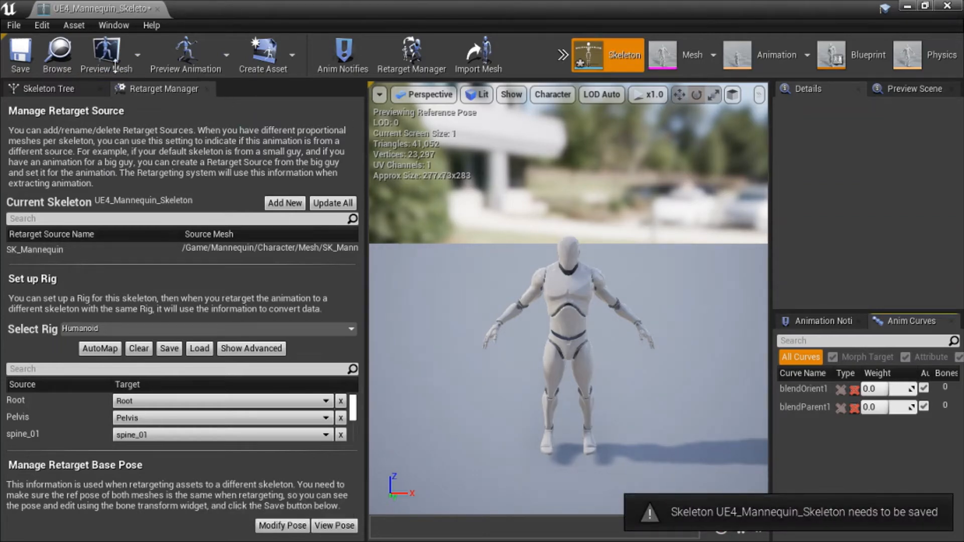
click(21, 64)
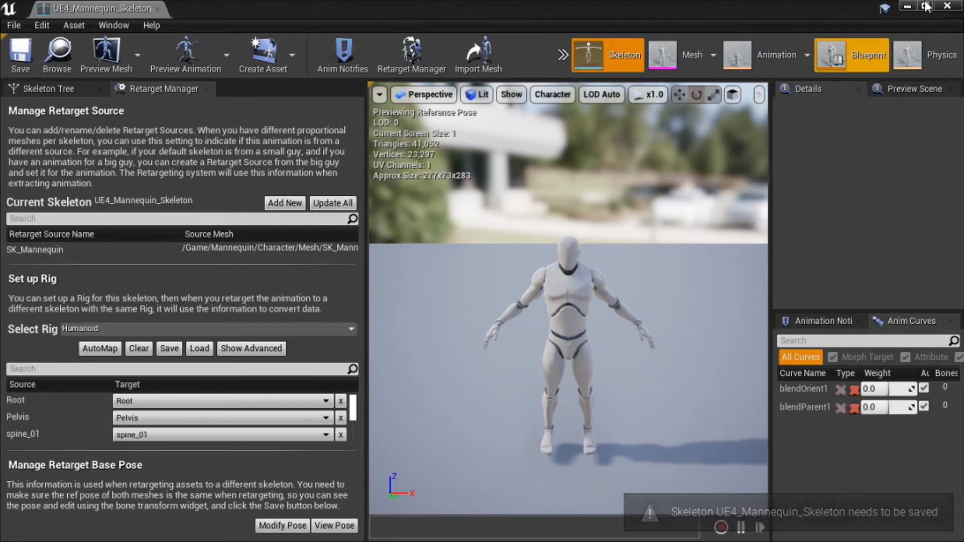
click(949, 6)
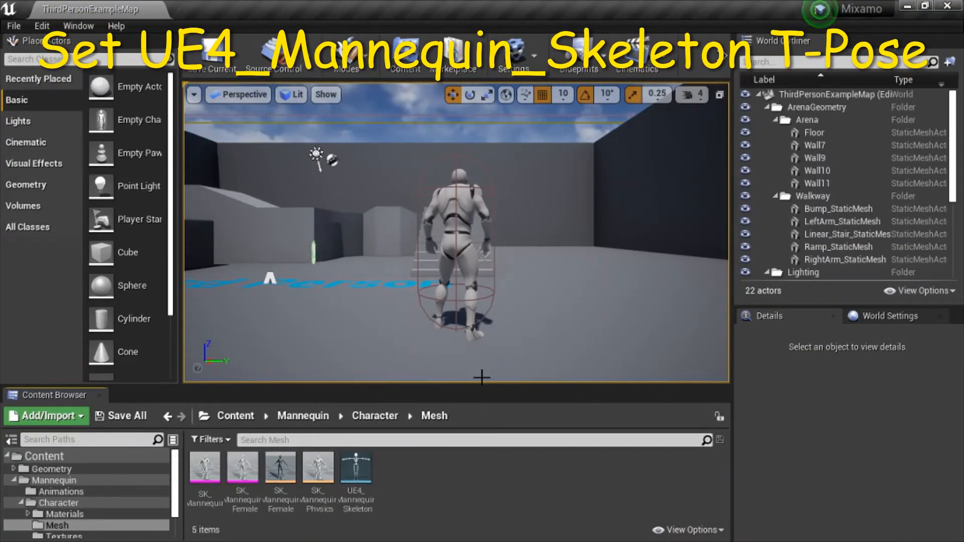
- Reopen UE4_Mannequin_Skeleton and rotate the upperarm_l and upperarm_r bones upward until both arms are level for a T-pose
mouse_move(354, 487)
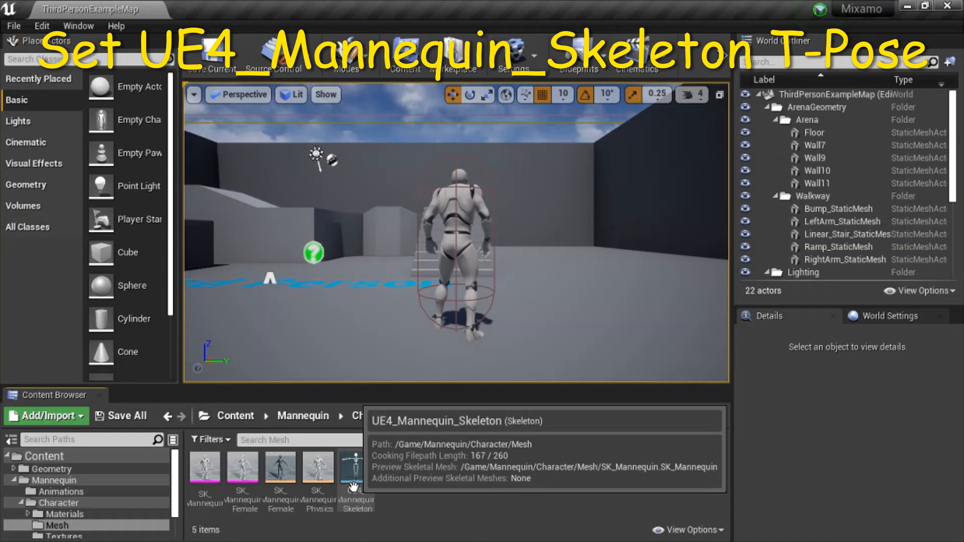
double_click(353, 487)
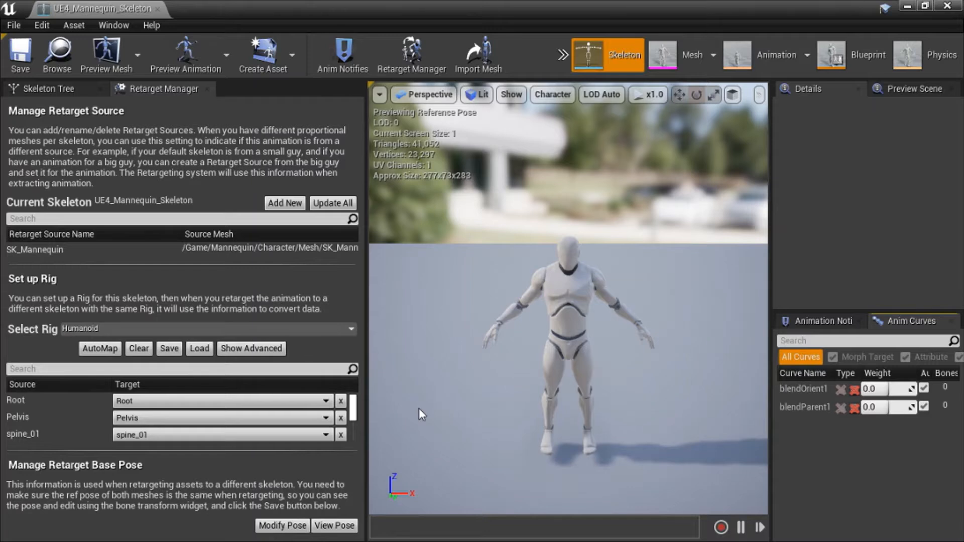
click(56, 87)
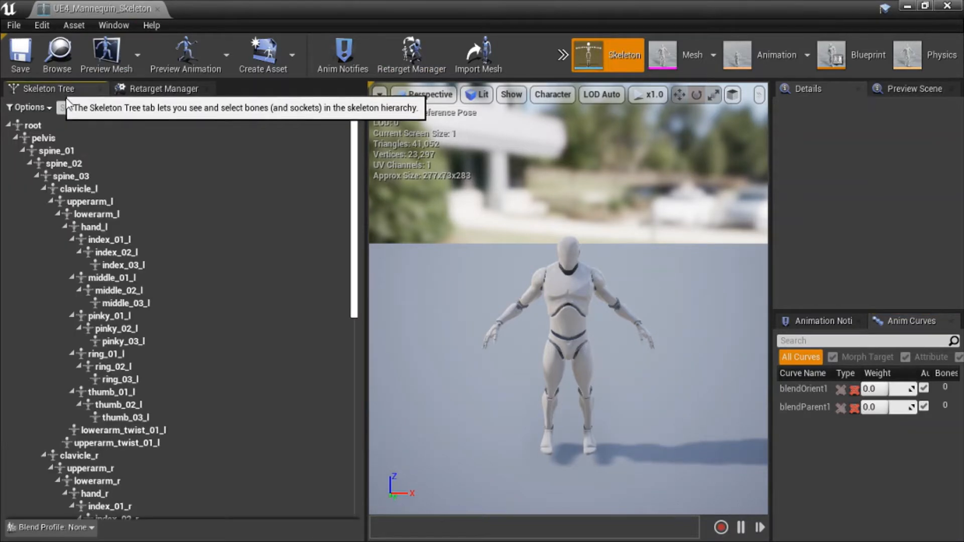
click(143, 205)
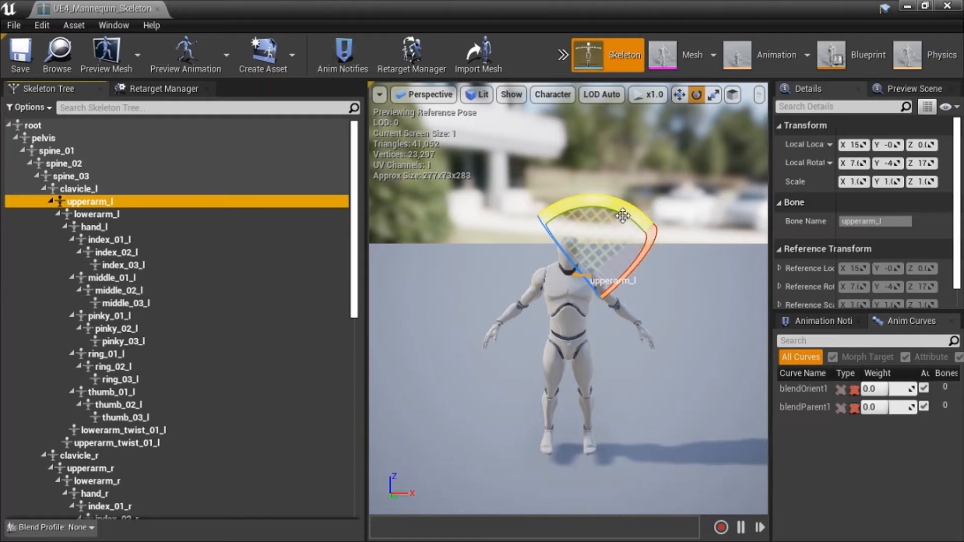
drag(623, 216, 634, 227)
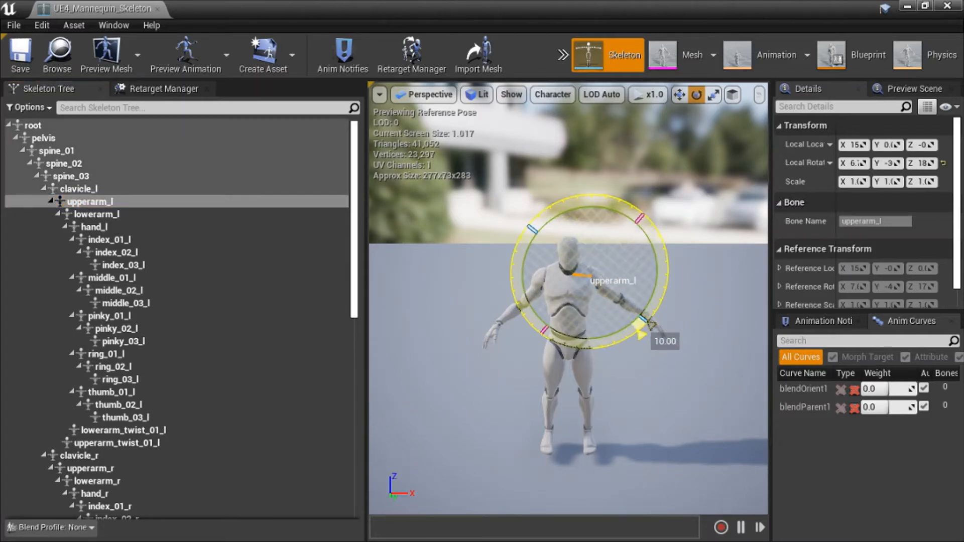
drag(651, 323, 673, 273)
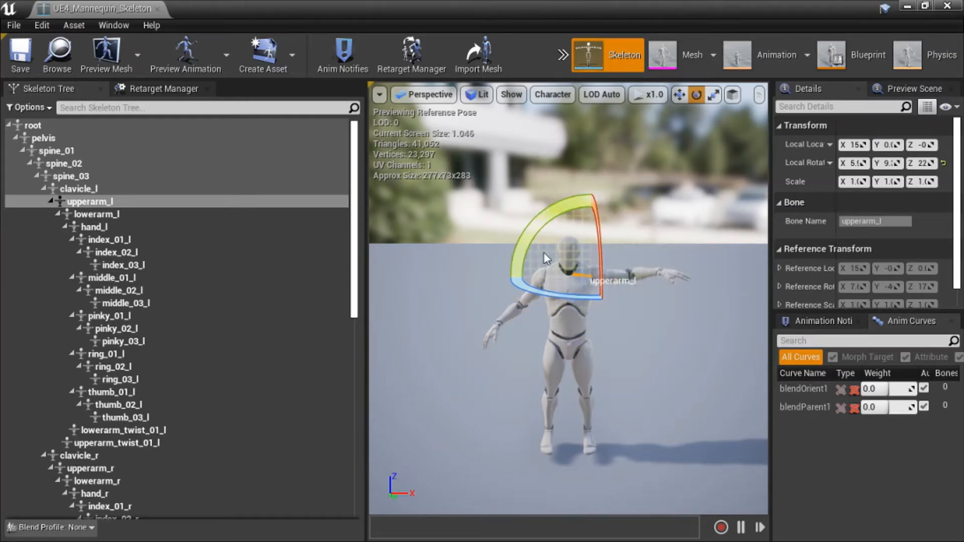
click(122, 468)
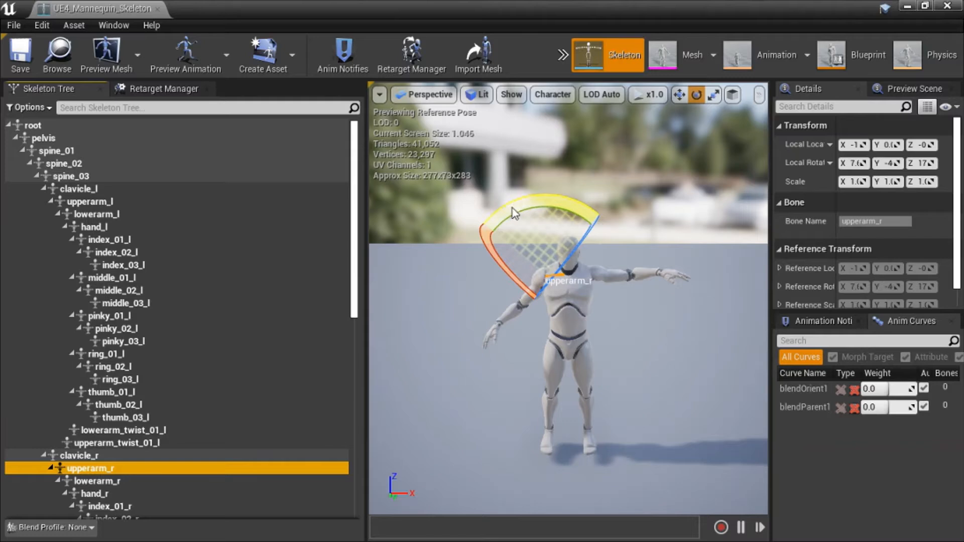
drag(514, 213, 573, 216)
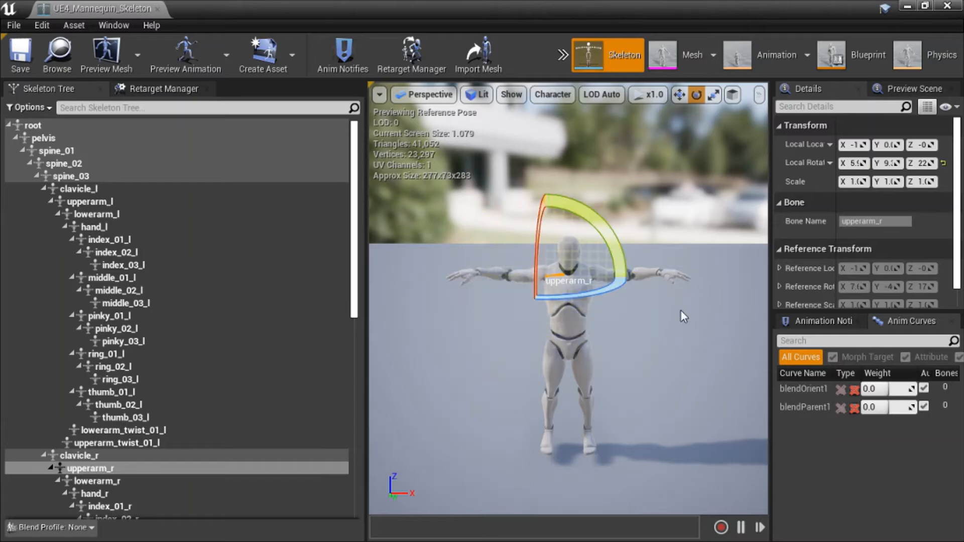
- Rotate the lowerarm_l and lowerarm_r bones backward, as seen from above, so both forearms line up straight with the upper arms
mouse_move(664, 307)
right_down()
mouse_move(661, 324)
mouse_move(661, 281)
mouse_move(663, 354)
mouse_move(642, 353)
mouse_move(664, 313)
mouse_move(675, 312)
right_up()
key(w)
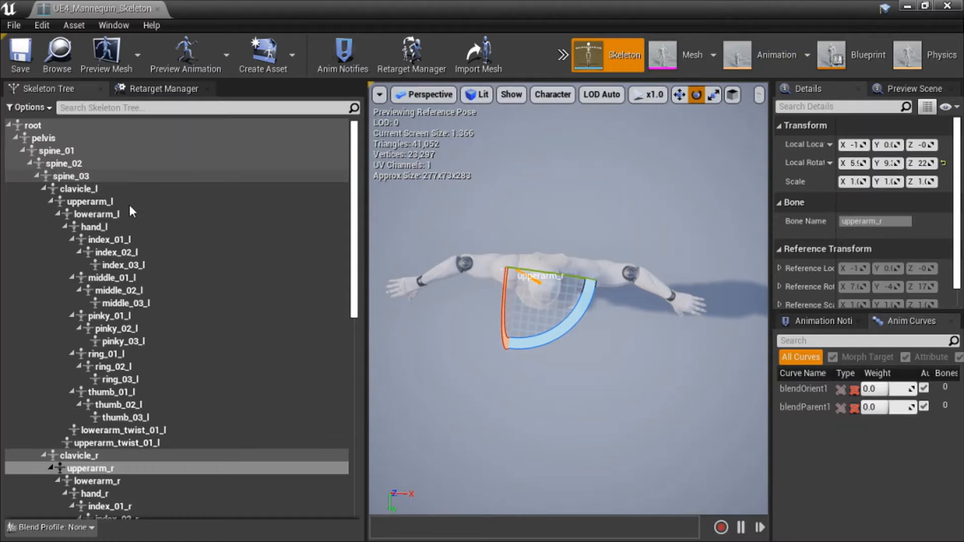
click(122, 215)
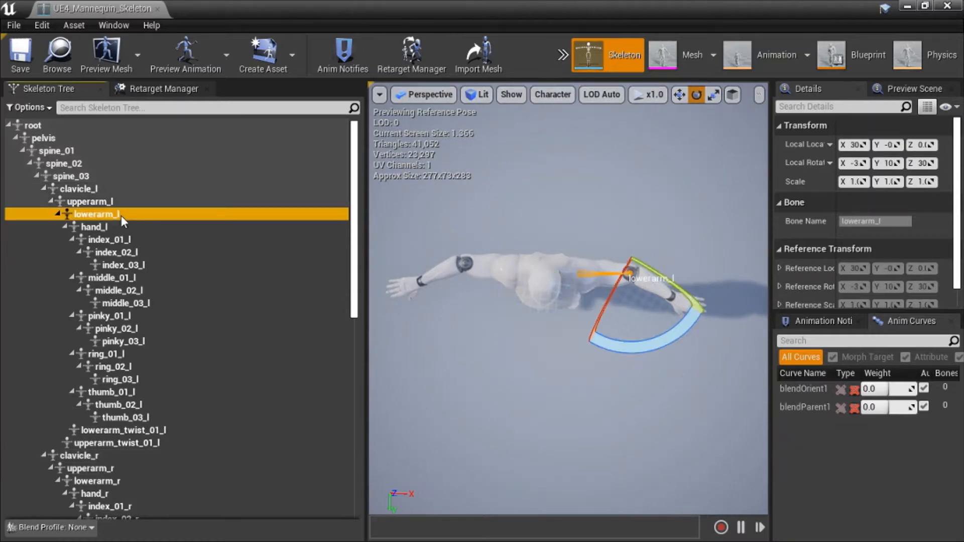
drag(622, 348, 626, 354)
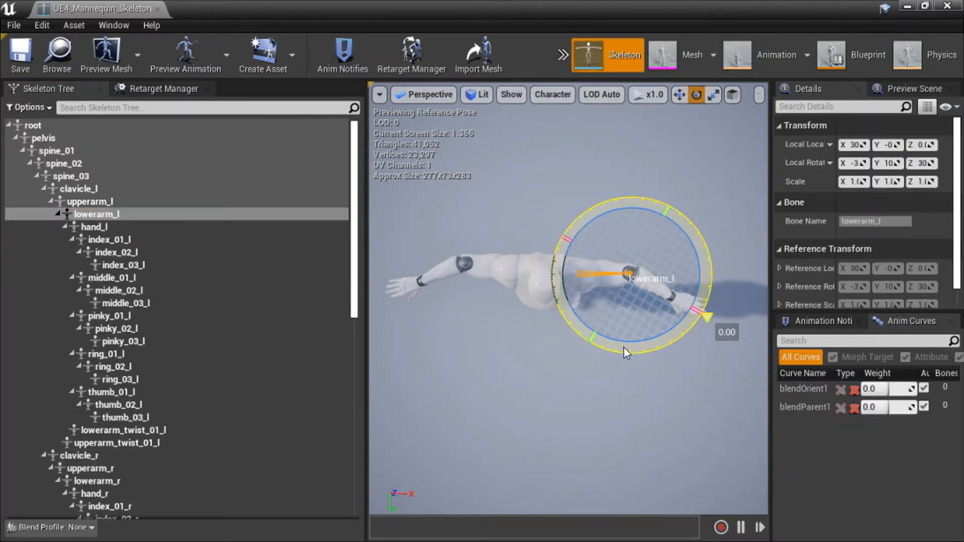
drag(708, 317, 716, 288)
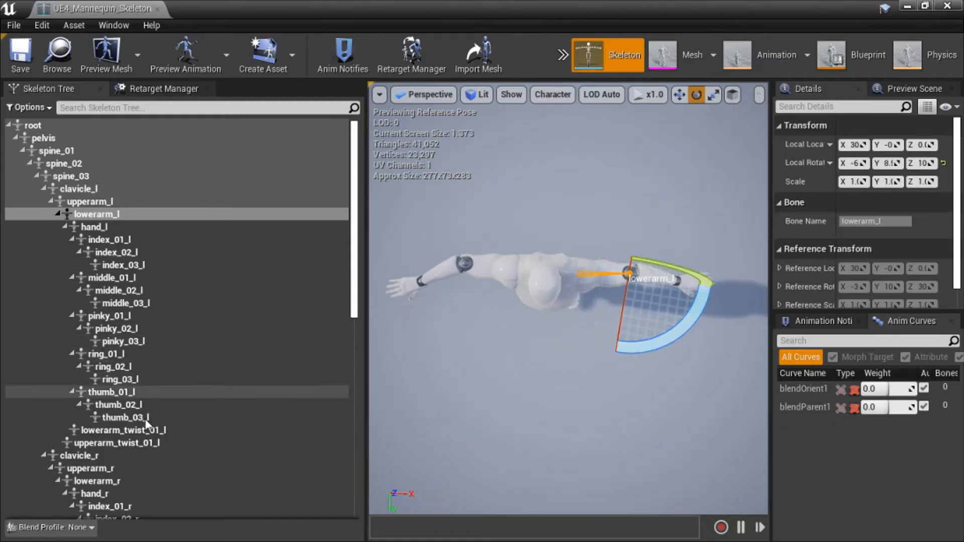
click(122, 478)
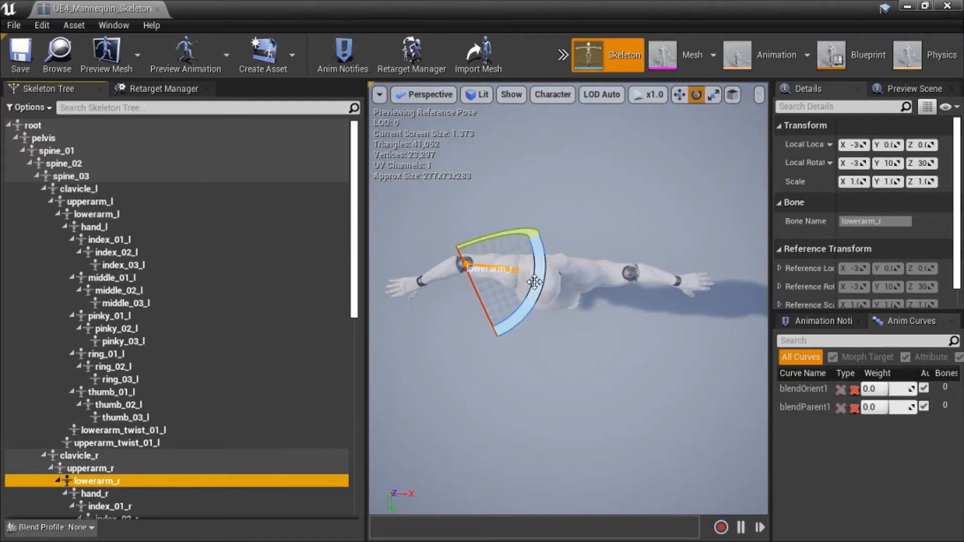
mouse_move(539, 271)
mouse_down()
mouse_move(544, 231)
mouse_move(545, 283)
mouse_up()
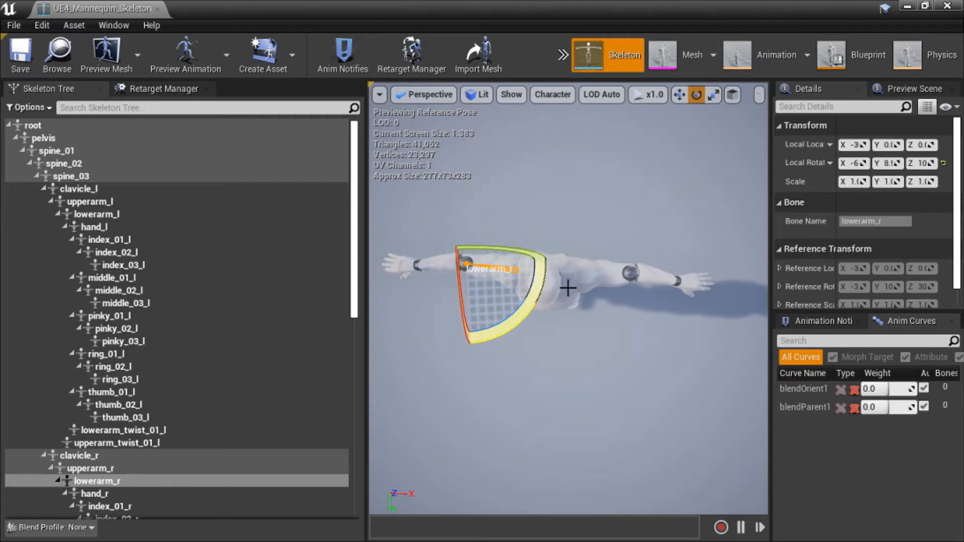
right_drag(526, 377, 527, 365)
middle_drag(526, 366, 526, 392)
scroll(527, 302, down, 7)
scroll(569, 302, up, 10)
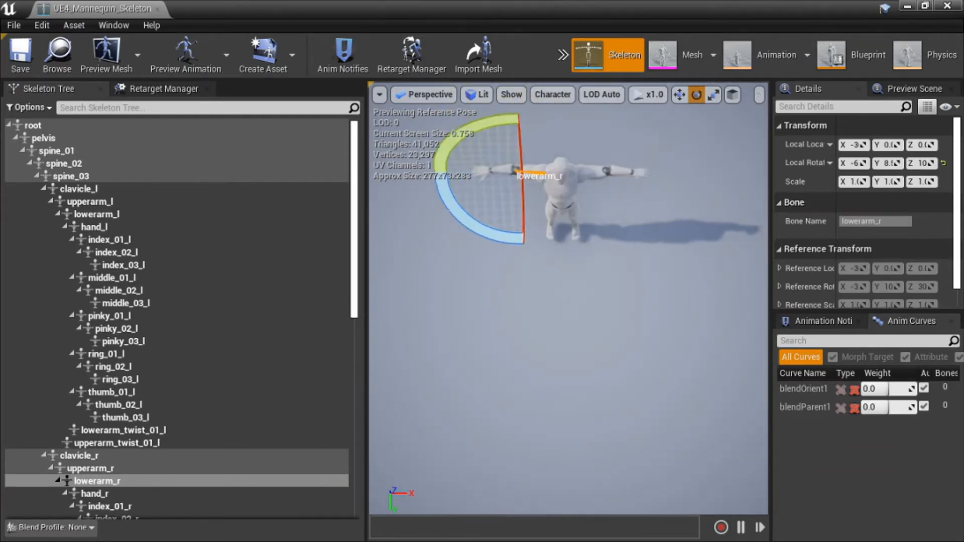
- Use the current T-pose as the retarget base pose of UE4_Mannequin_Skeleton and toggle the base pose view to check it
right_drag(569, 301, 569, 247)
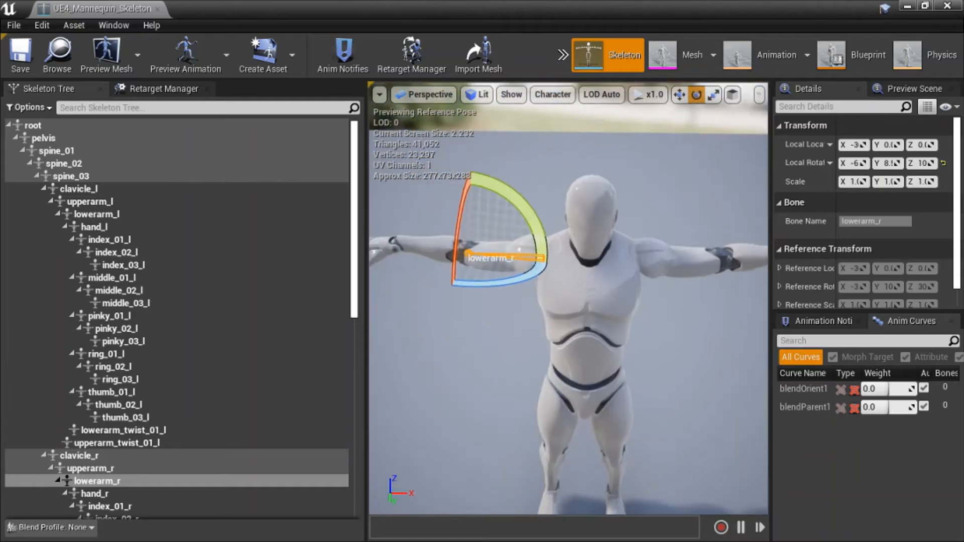
scroll(569, 301, down, 5)
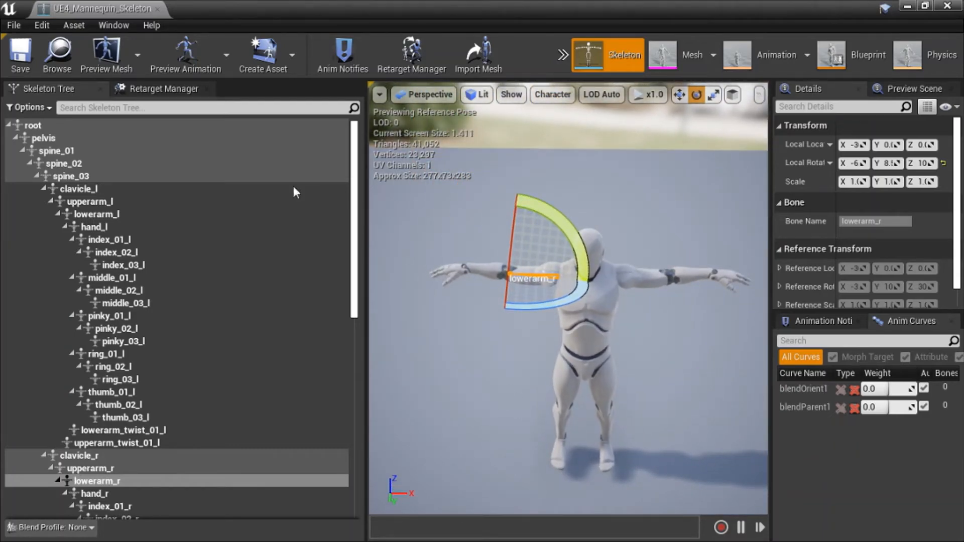
click(173, 87)
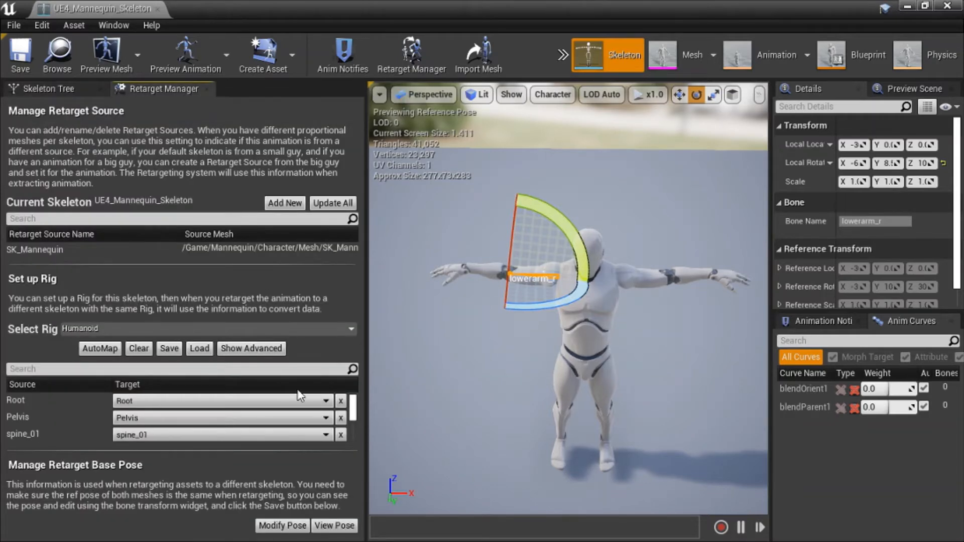
click(293, 526)
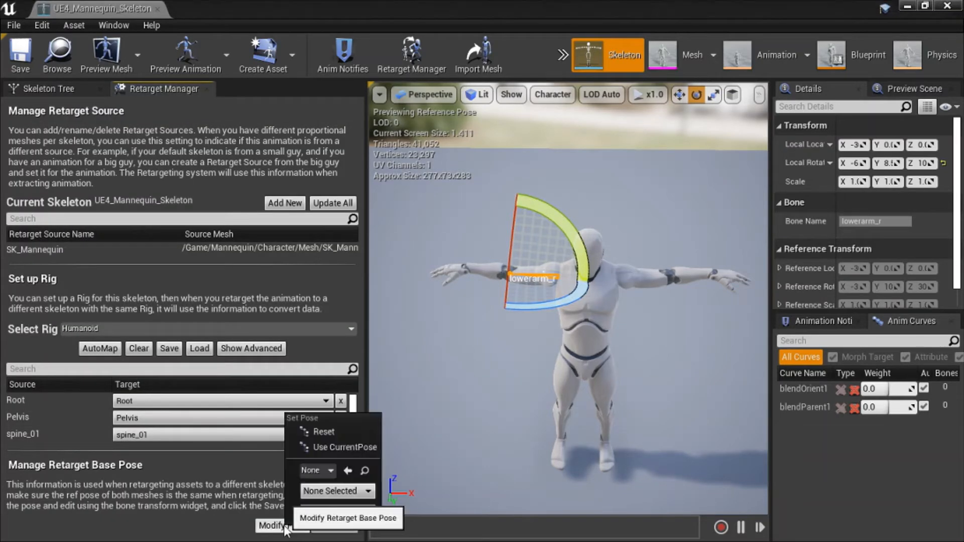
click(360, 448)
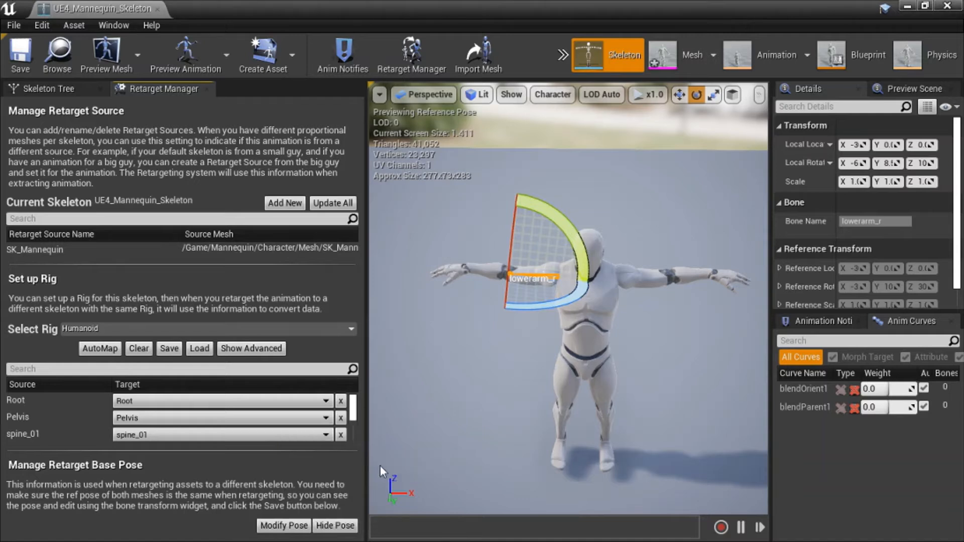
click(351, 532)
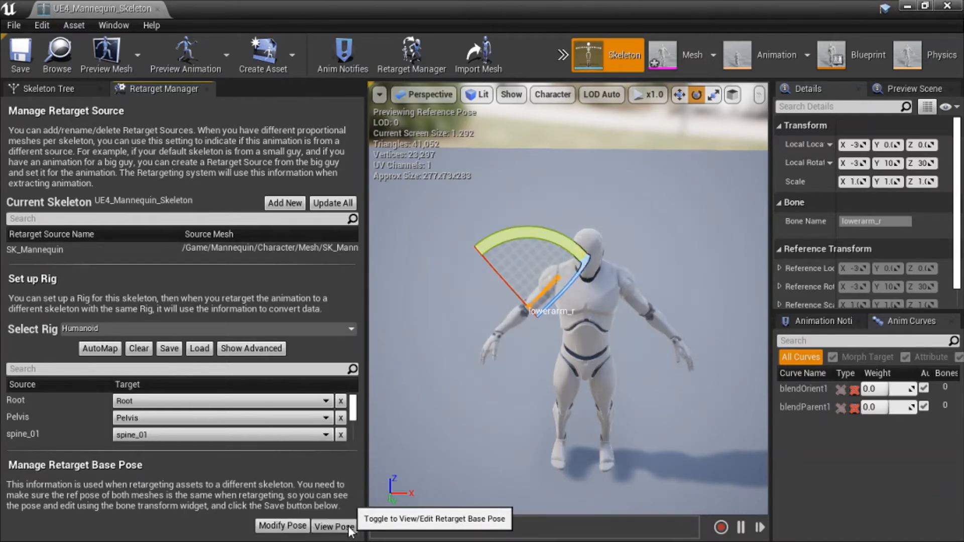
click(351, 531)
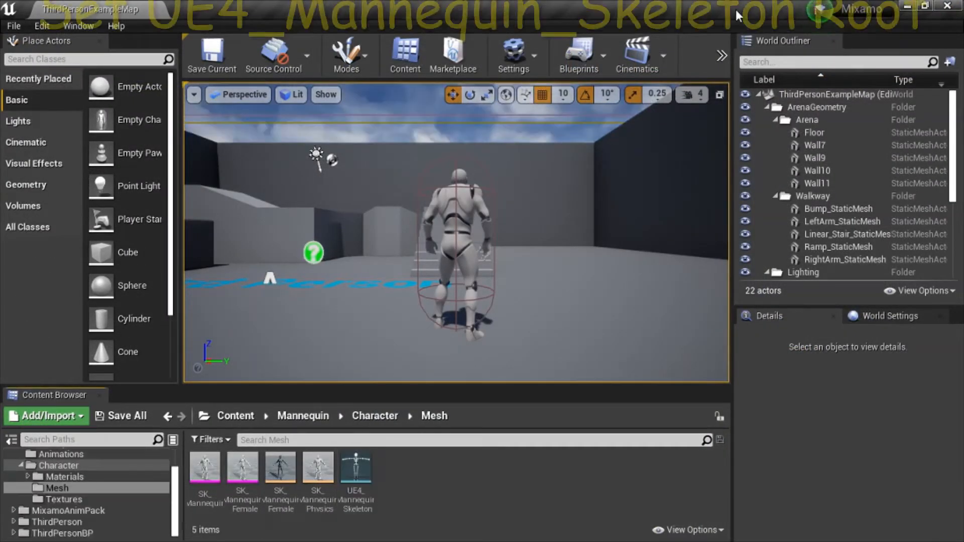
- Reopen UE4_Mannequin_Skeleton, clear the Root bone's target in its Humanoid rig, save the skeleton and close its editor
double_click(359, 468)
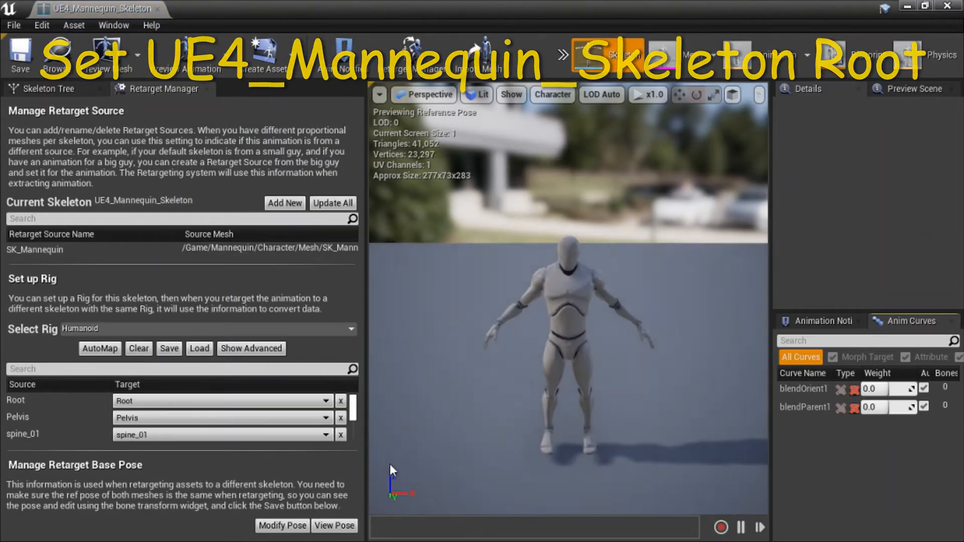
click(341, 403)
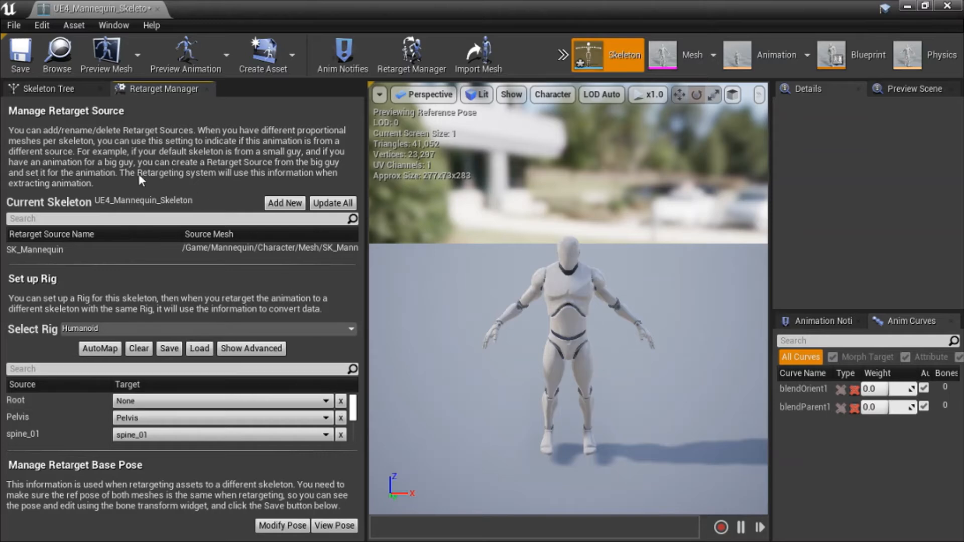
click(22, 66)
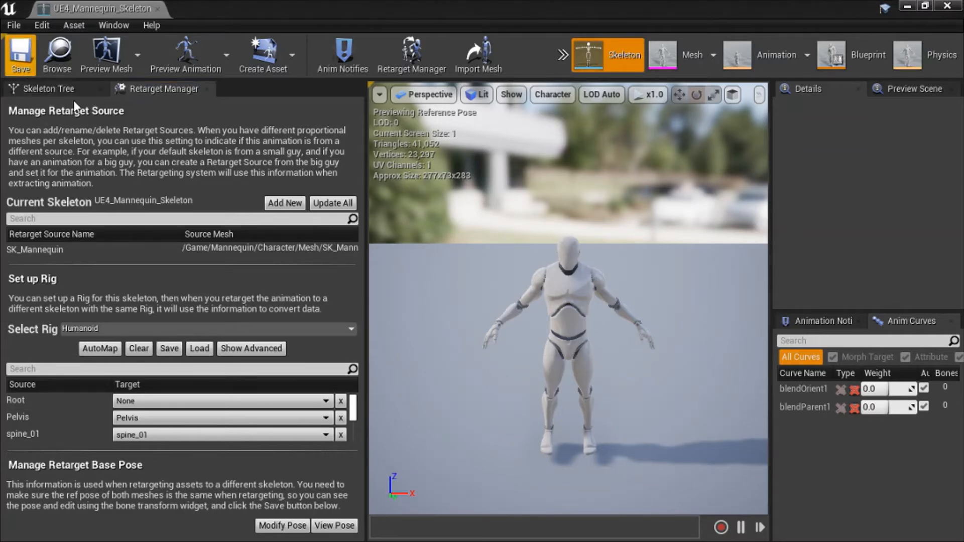
click(947, 6)
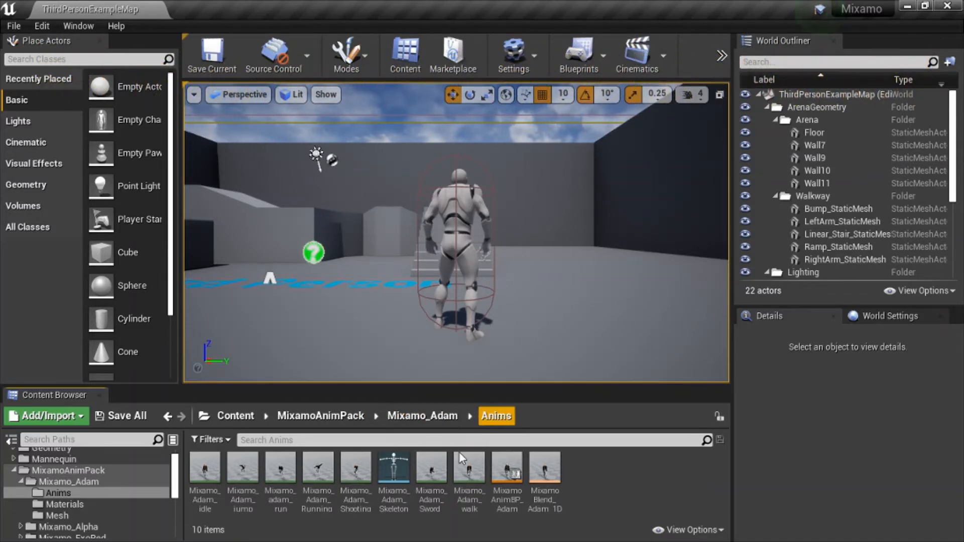
- Assign the Humanoid rig to Mixamo_Adam_Skeleton in the Mixamo_Adam Anims folder, save the skeleton and close its editor
double_click(386, 468)
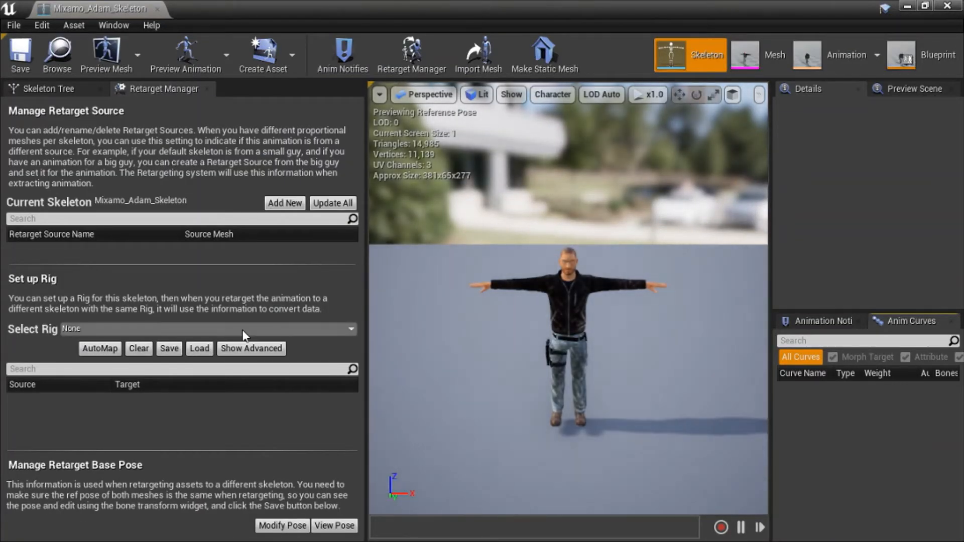
click(245, 335)
click(145, 66)
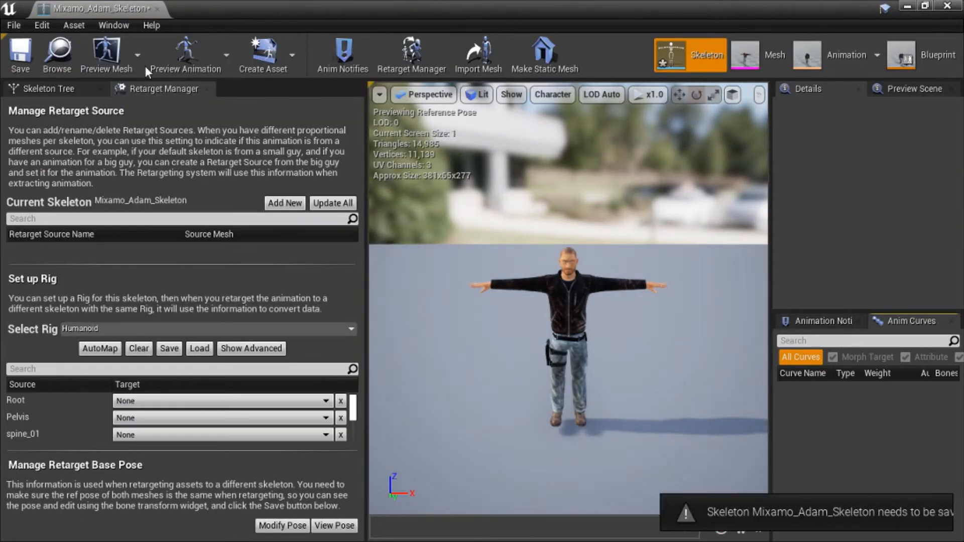
click(19, 66)
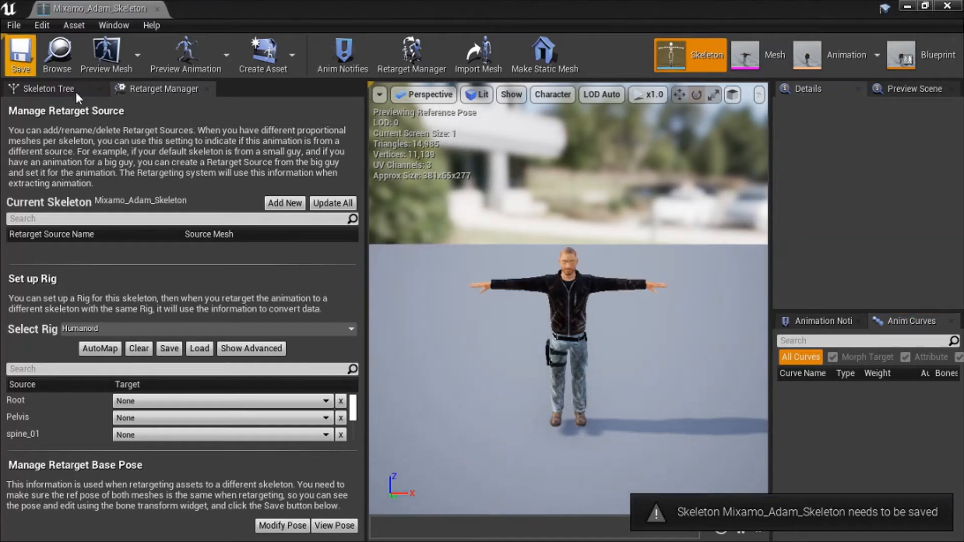
click(948, 6)
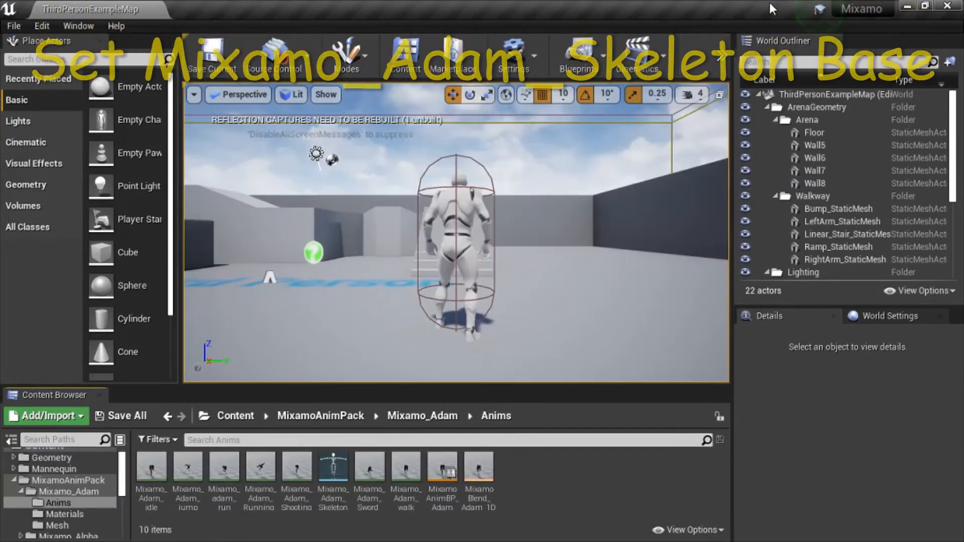
- Reopen Mixamo_Adam_Skeleton, check the base bone mapping of its Humanoid rig from Root through Foot_R, and close its editor
click(332, 478)
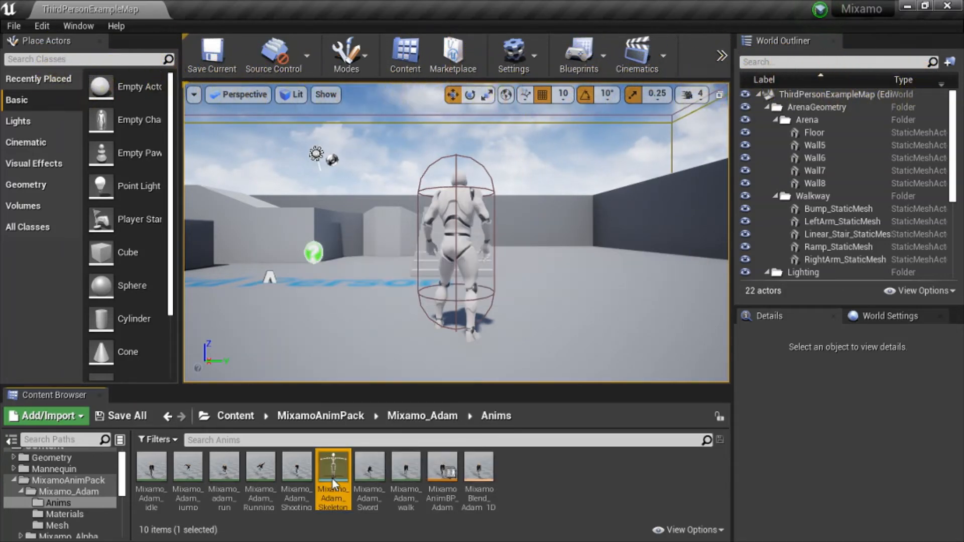
double_click(332, 478)
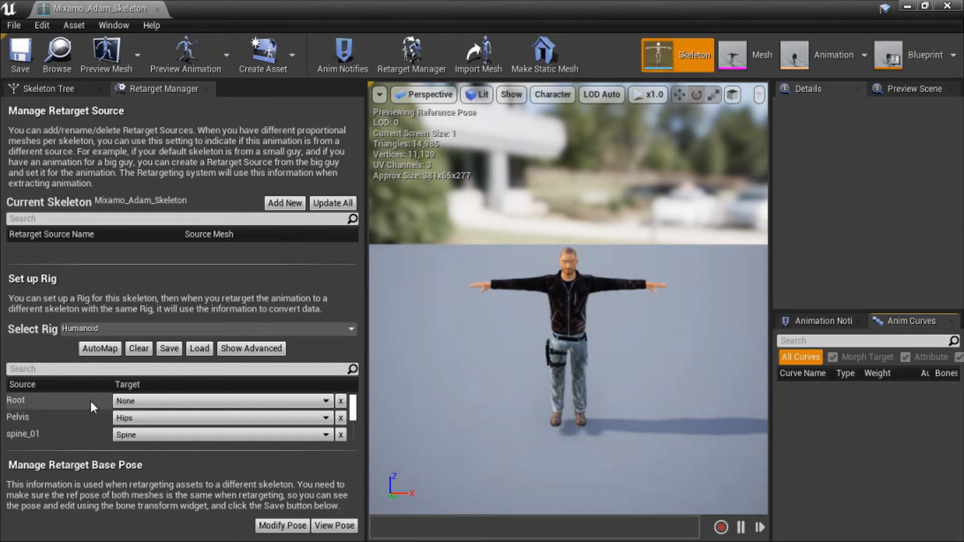
click(326, 402)
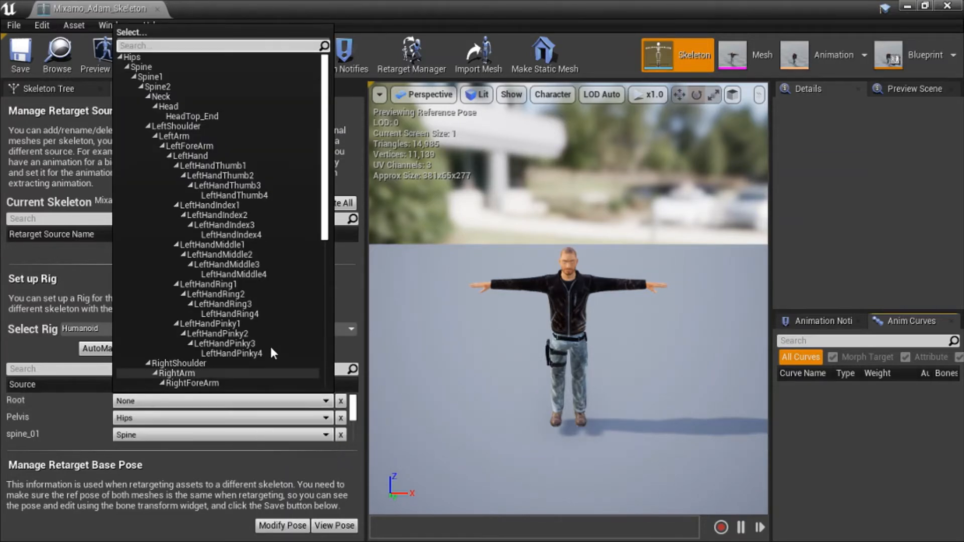
click(327, 400)
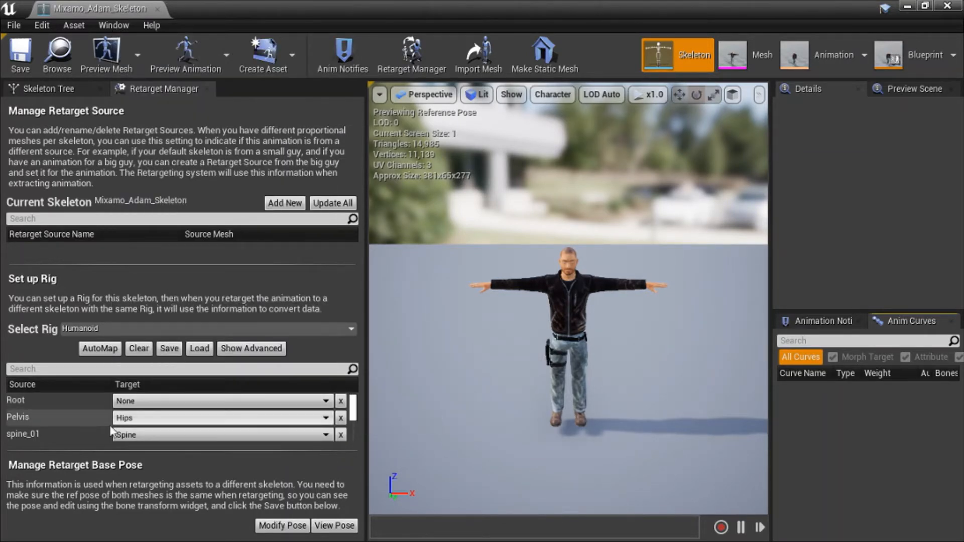
scroll(75, 420, down, 1)
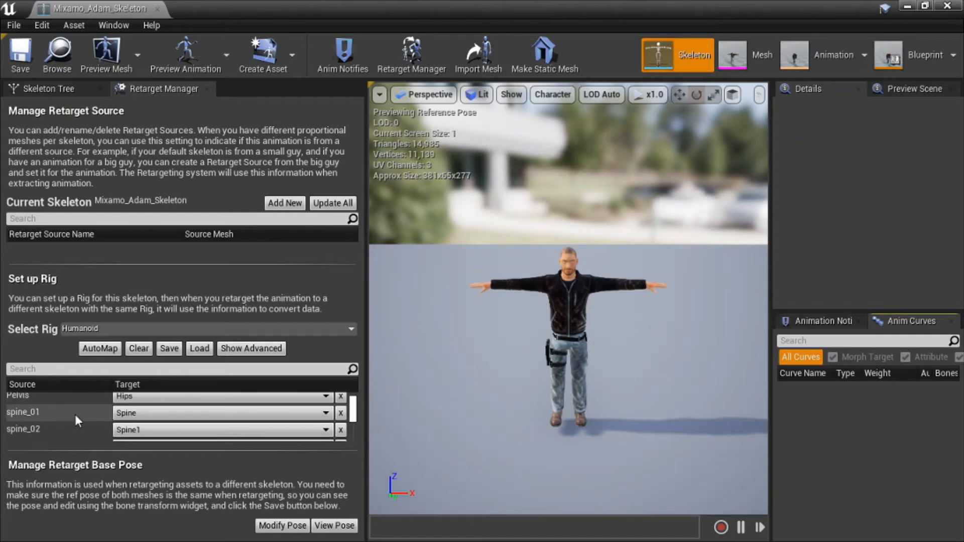
scroll(75, 417, down, 1)
scroll(75, 421, down, 1)
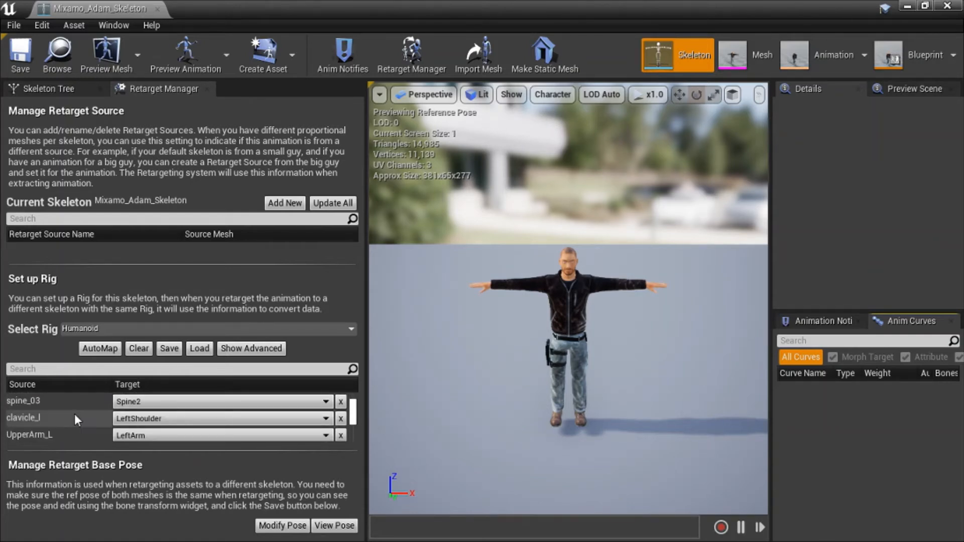
scroll(74, 414, down, 1)
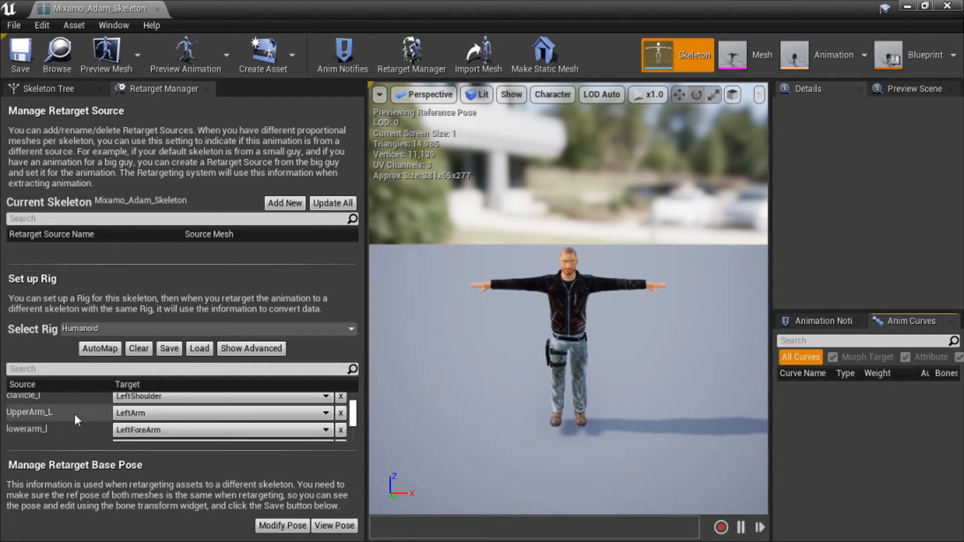
scroll(75, 414, down, 1)
scroll(75, 420, down, 1)
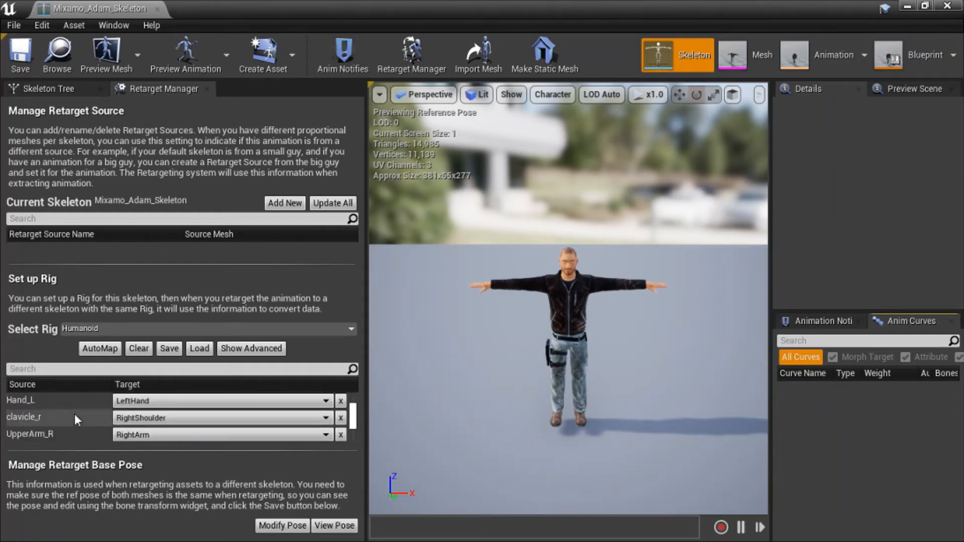
scroll(75, 418, down, 1)
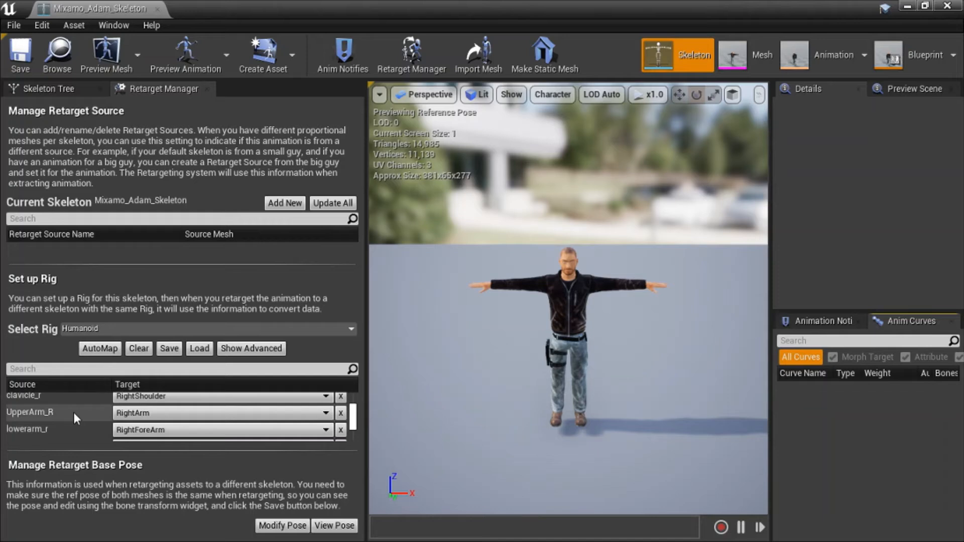
scroll(74, 411, down, 1)
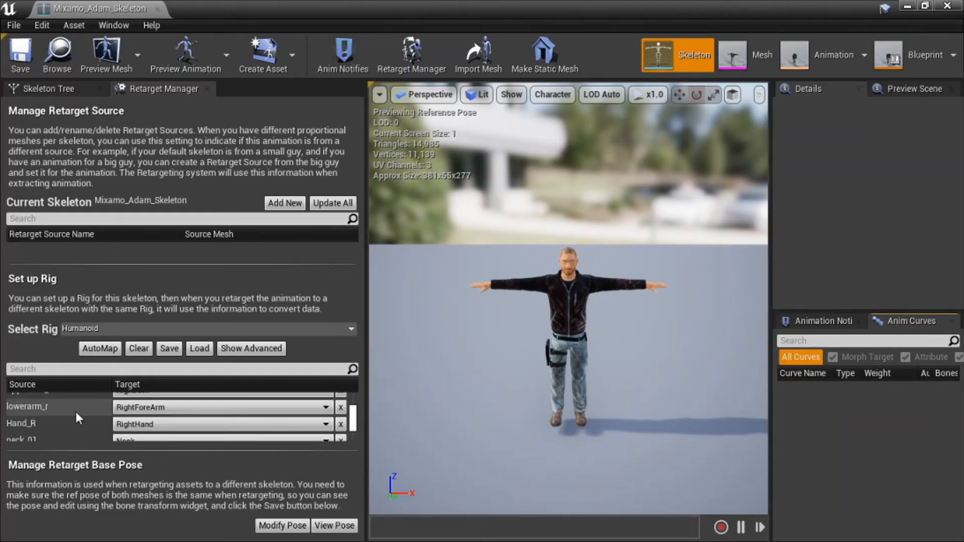
scroll(75, 419, down, 1)
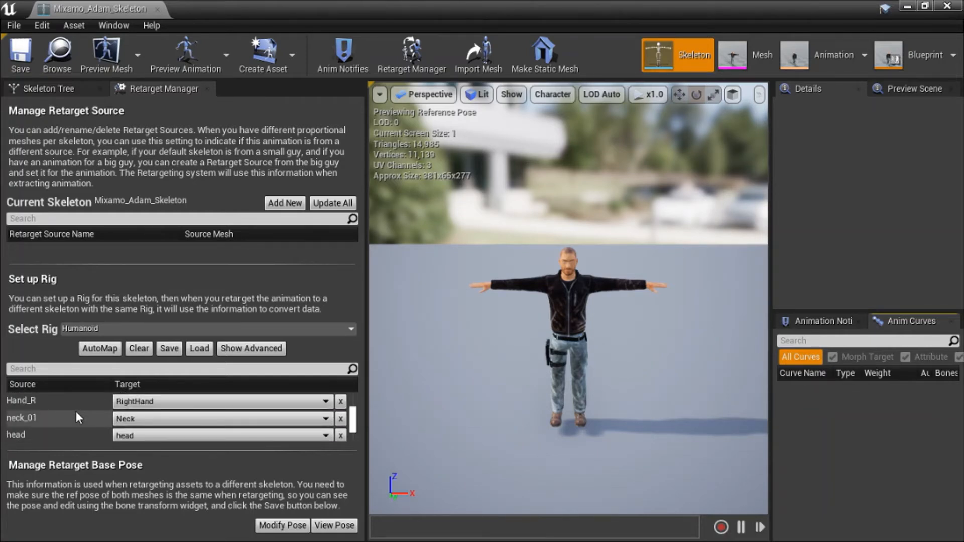
scroll(76, 418, down, 1)
scroll(76, 418, down, 1)
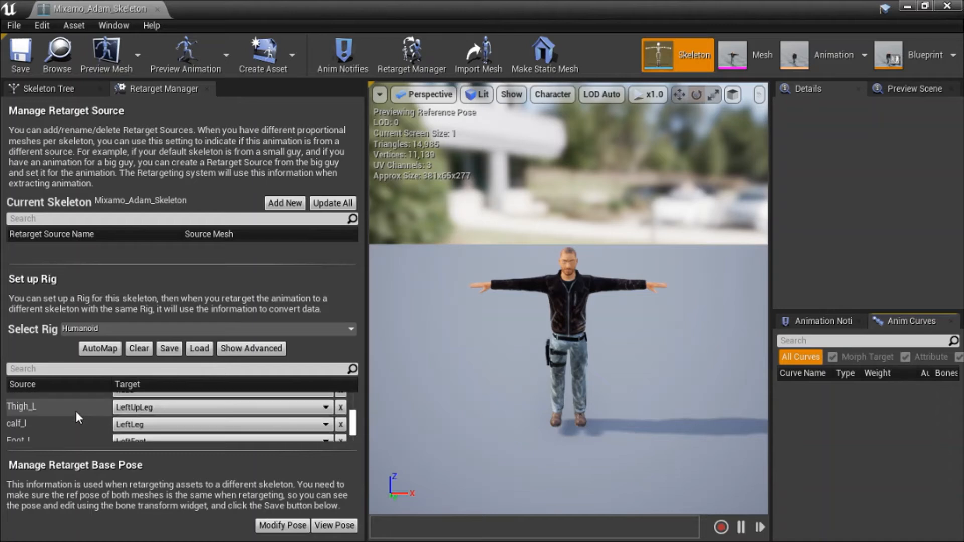
scroll(76, 418, down, 1)
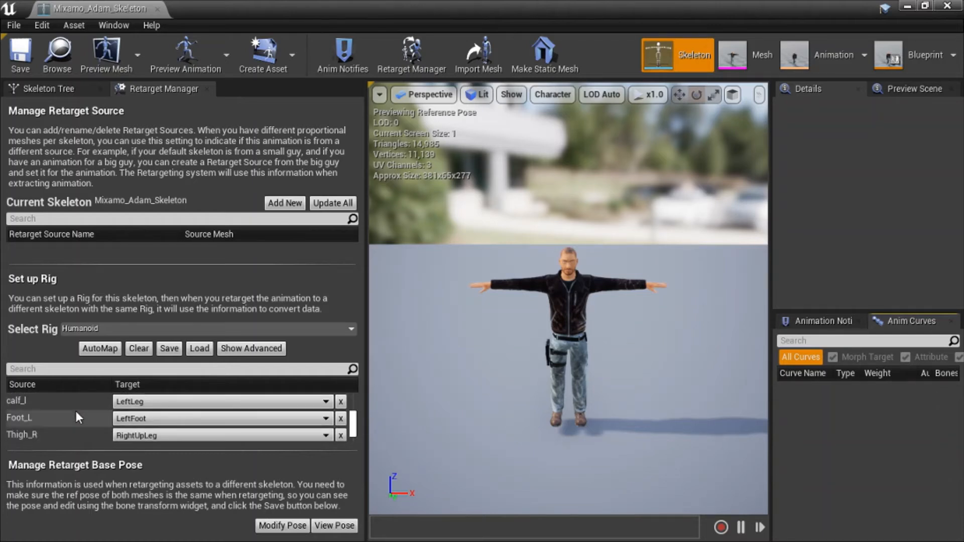
scroll(75, 418, down, 1)
scroll(75, 417, down, 1)
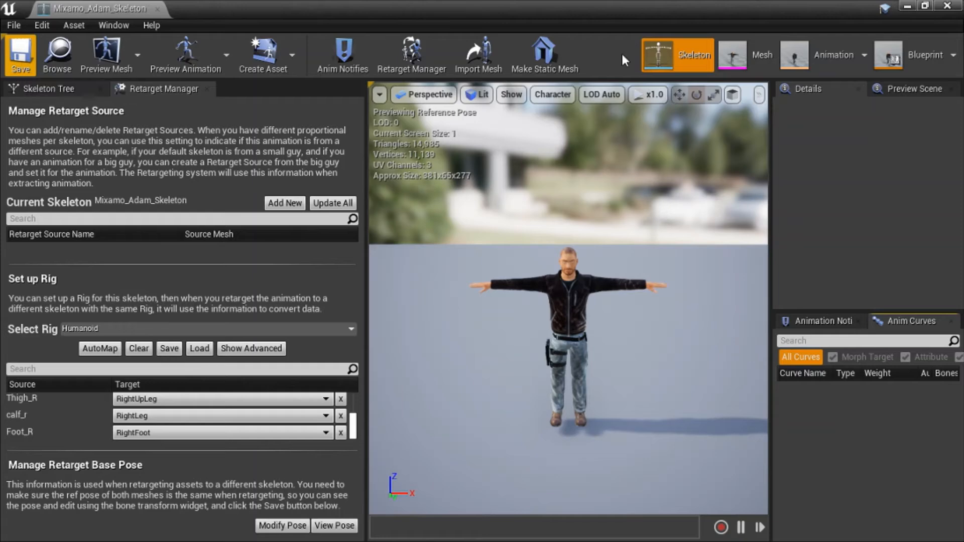
click(947, 6)
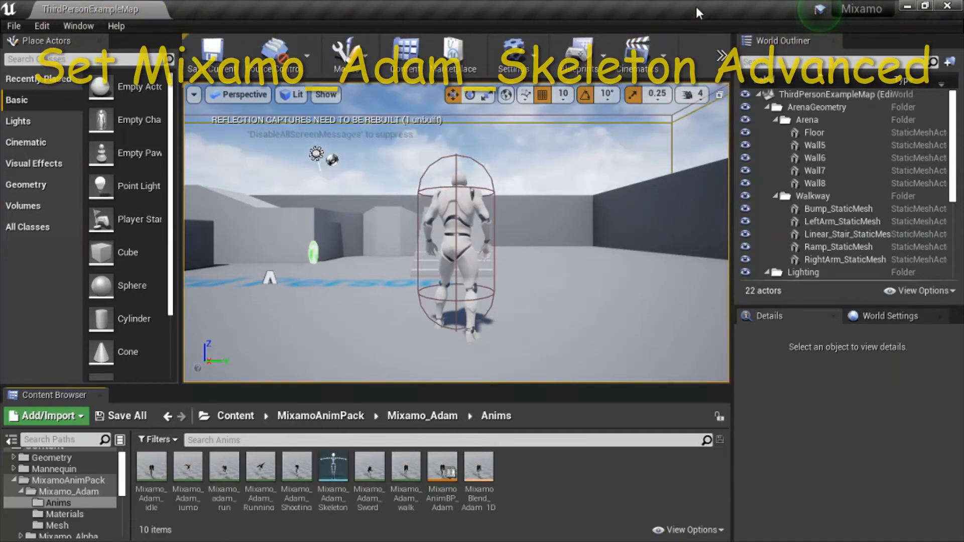
- Open Mixamo_Adam_Skeleton, show the advanced Humanoid rig mapping, and examine the targets of the left finger and left arm twist bones
double_click(336, 468)
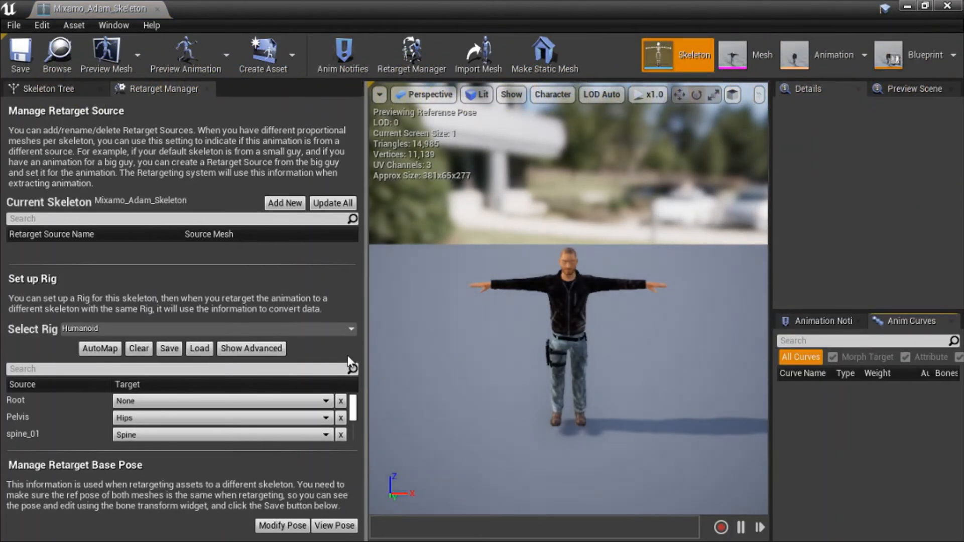
click(266, 350)
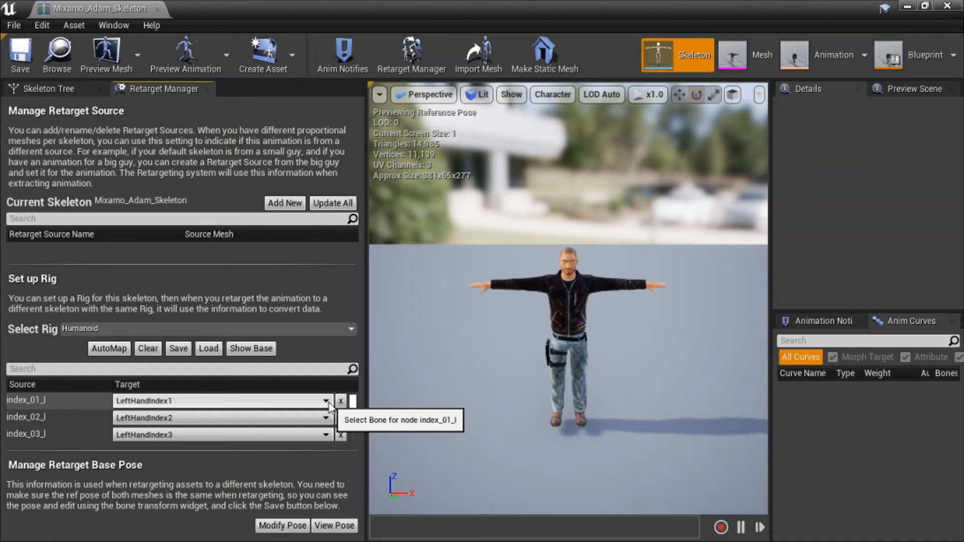
scroll(75, 399, down, 1)
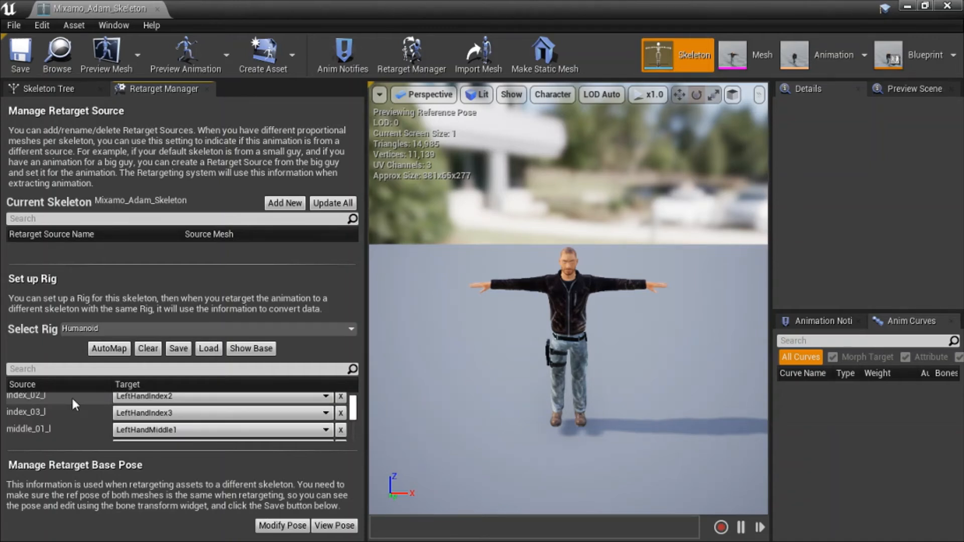
scroll(80, 405, down, 1)
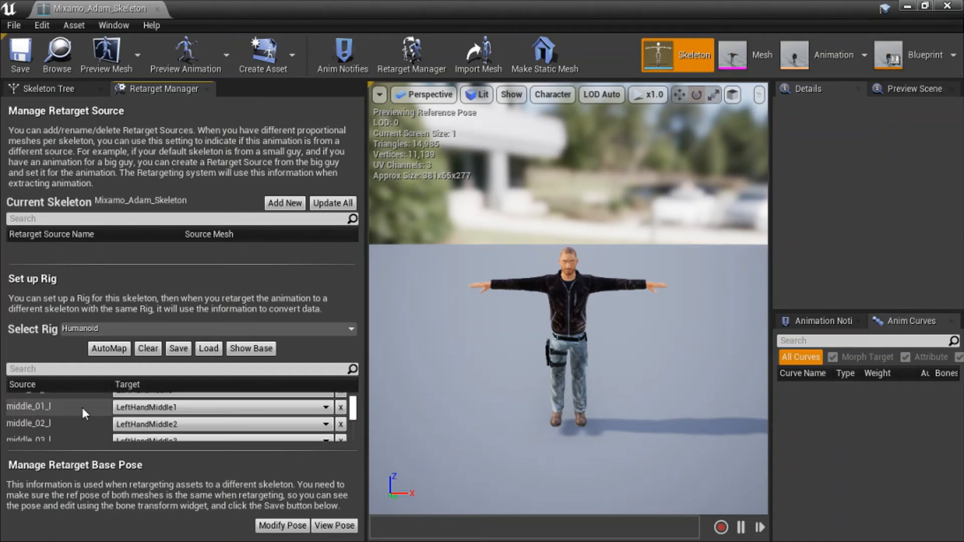
scroll(83, 413, down, 1)
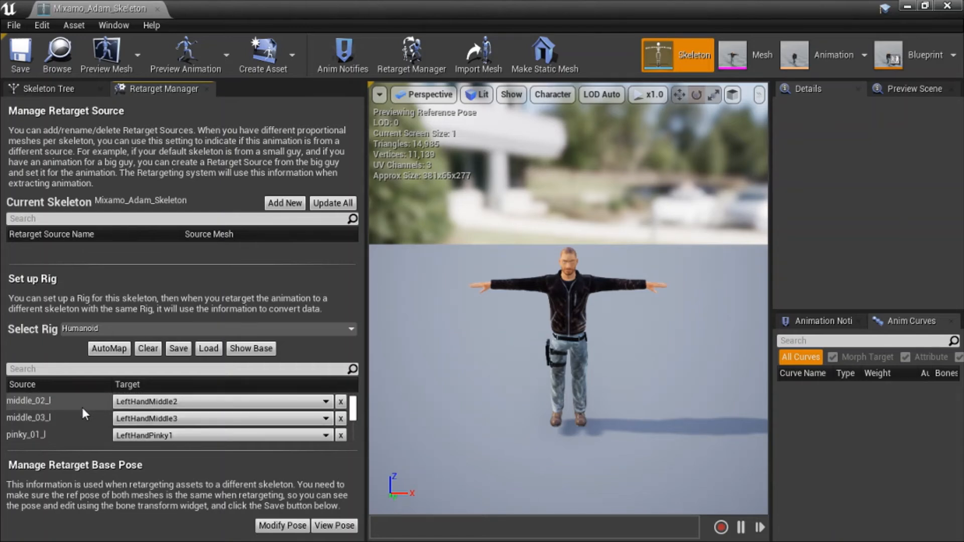
scroll(83, 413, down, 1)
scroll(84, 412, down, 1)
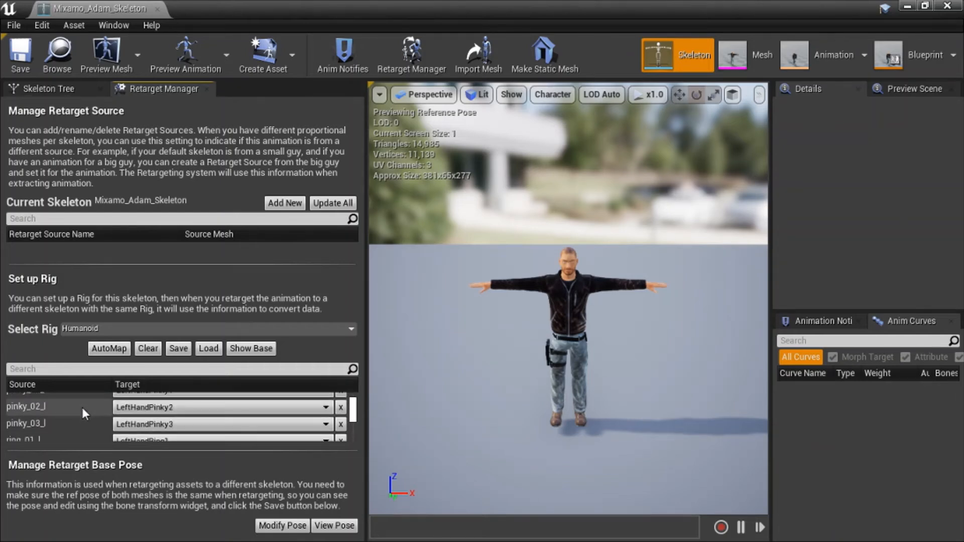
scroll(83, 413, down, 1)
scroll(82, 412, down, 1)
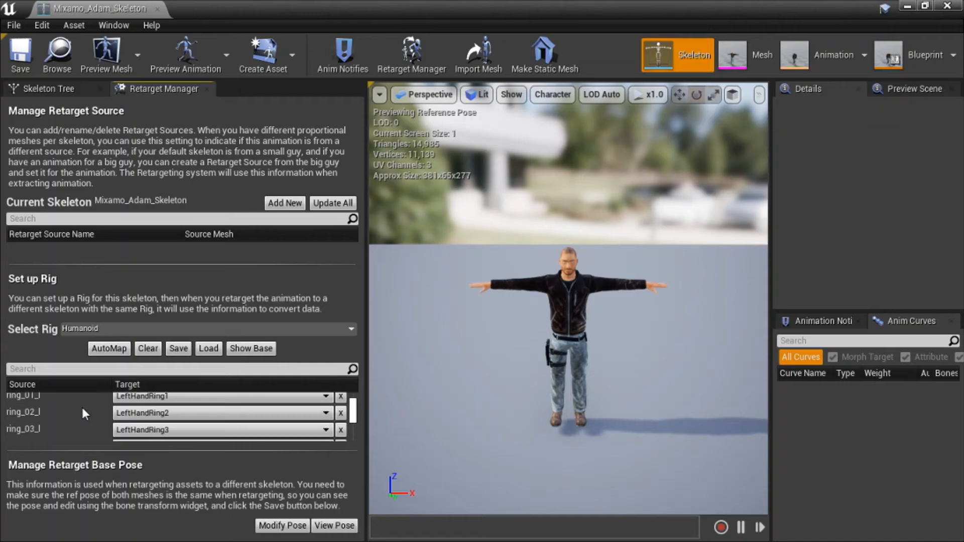
scroll(83, 412, down, 1)
scroll(80, 405, down, 1)
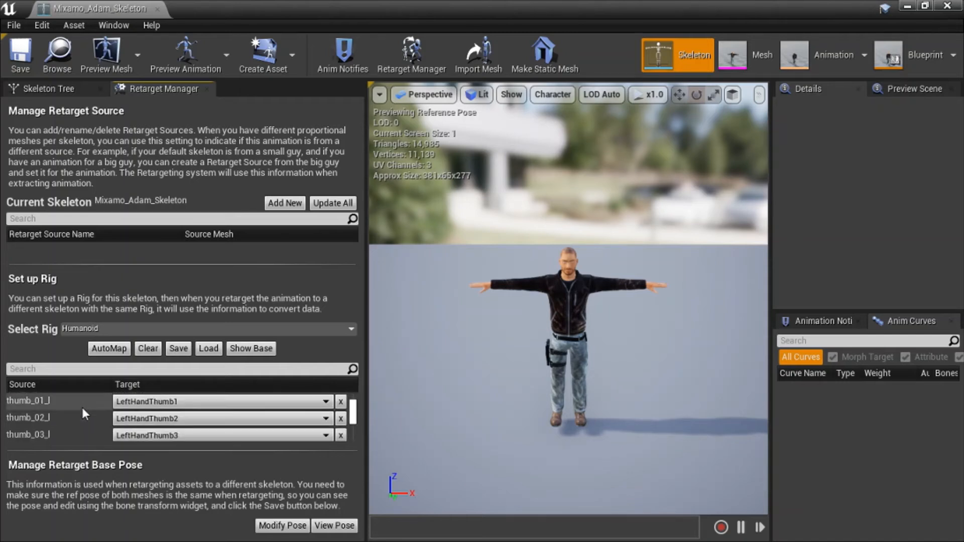
scroll(81, 405, down, 1)
scroll(83, 413, down, 1)
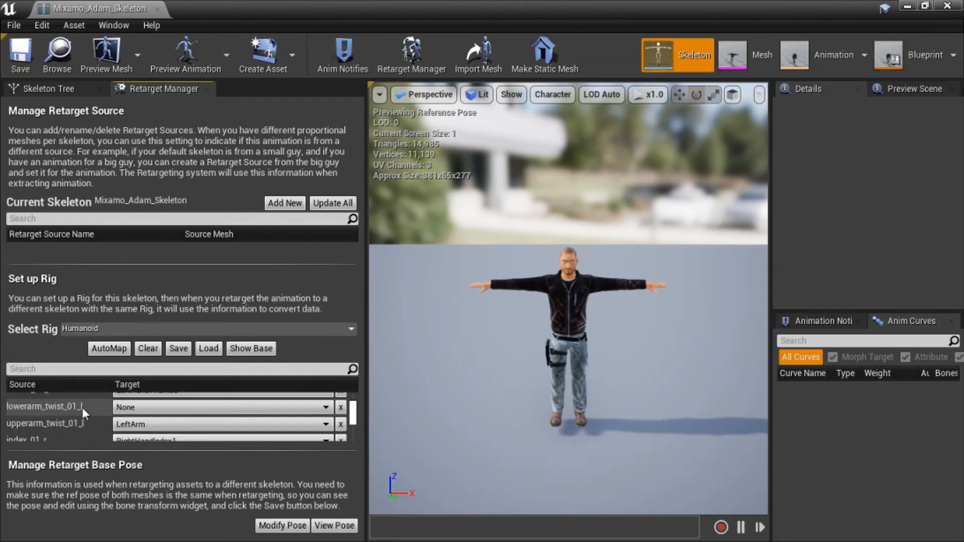
scroll(84, 408, down, 1)
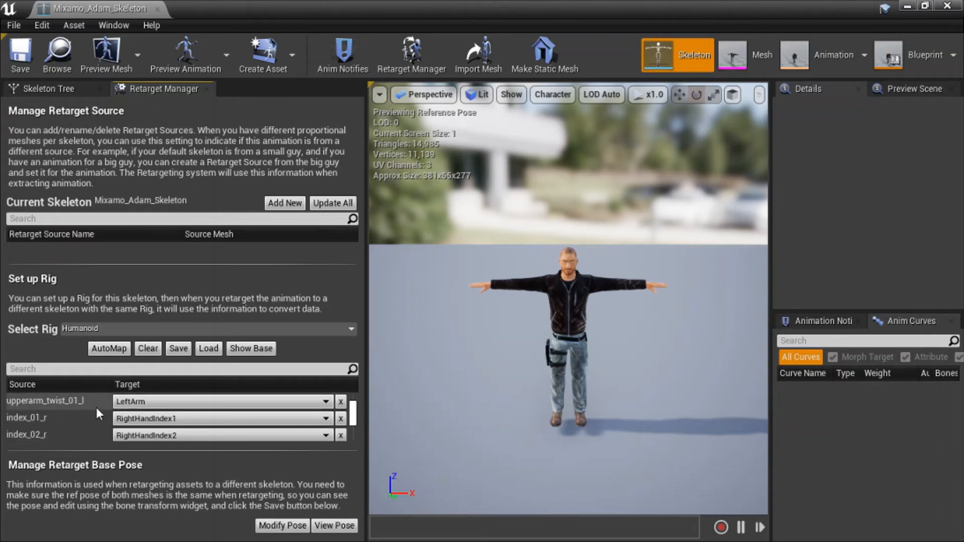
- Examine the advanced Humanoid rig targets of the right-hand finger bones and right arm twist bones
scroll(96, 413, down, 1)
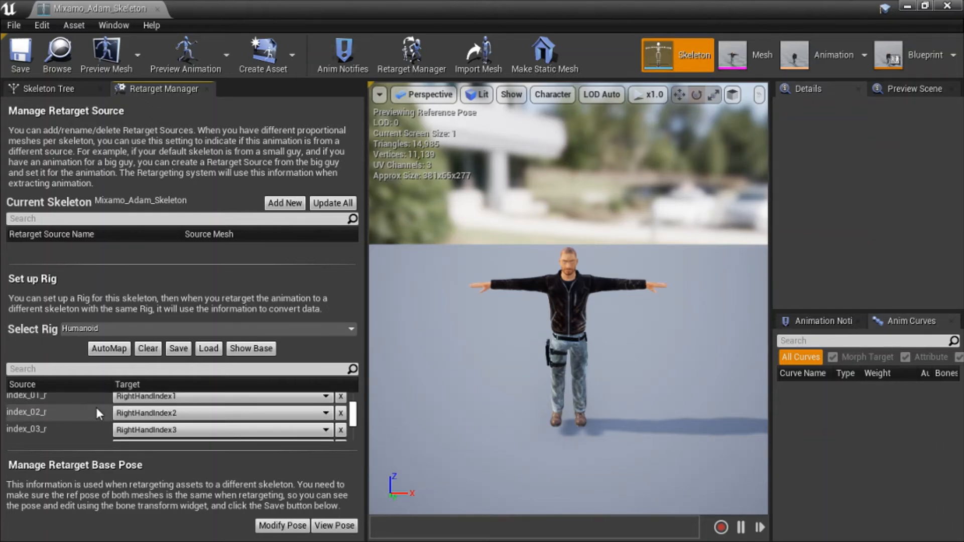
scroll(96, 407, down, 3)
scroll(94, 414, down, 1)
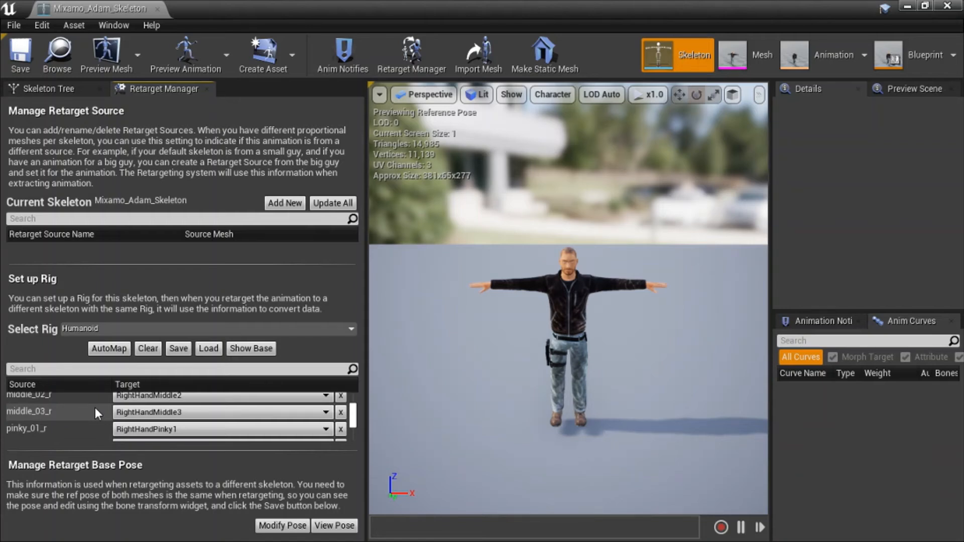
scroll(95, 408, down, 4)
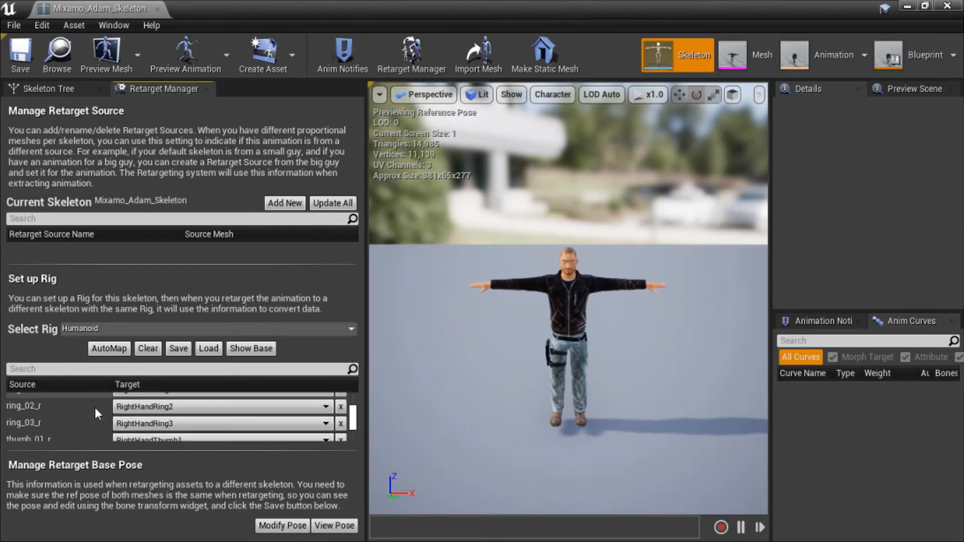
scroll(95, 414, down, 1)
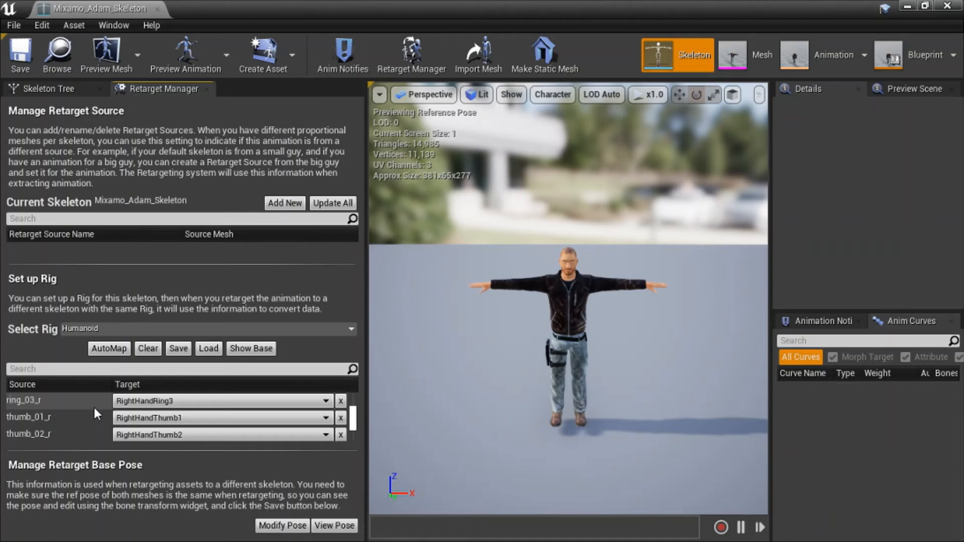
scroll(95, 407, down, 1)
scroll(91, 408, down, 1)
scroll(92, 414, down, 1)
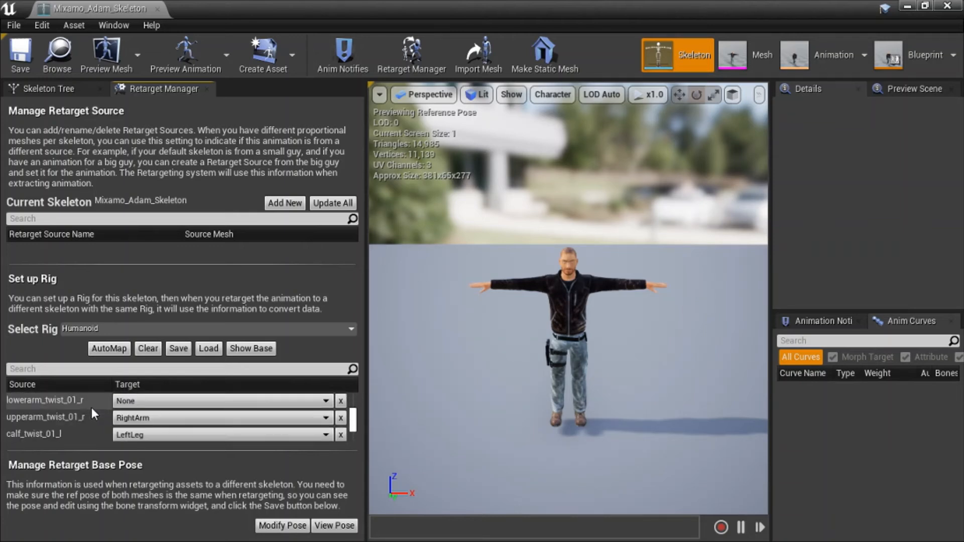
- Check the advanced rig targets of the leg twist, ball, IK and custom bones through Custom_5, and close the skeleton editor
scroll(93, 410, down, 1)
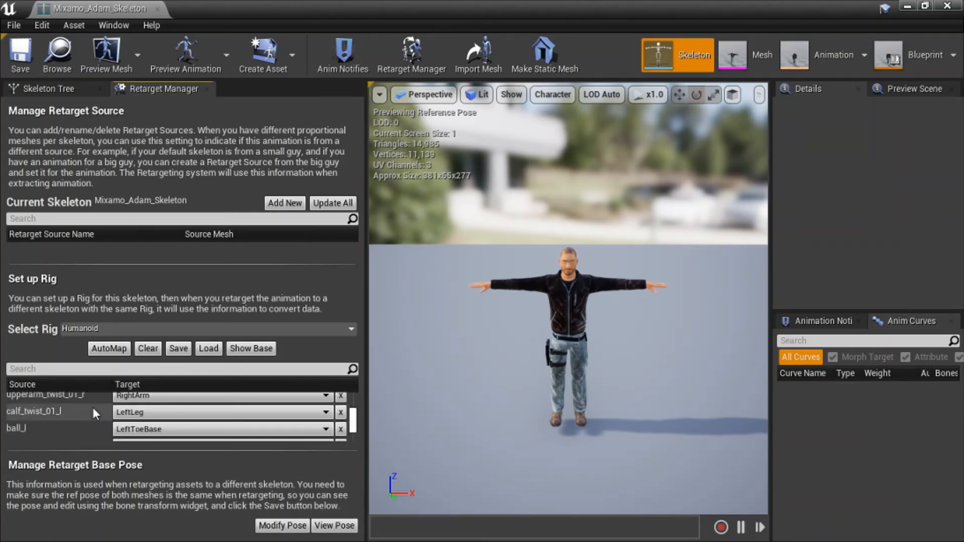
scroll(92, 407, down, 1)
scroll(91, 406, down, 1)
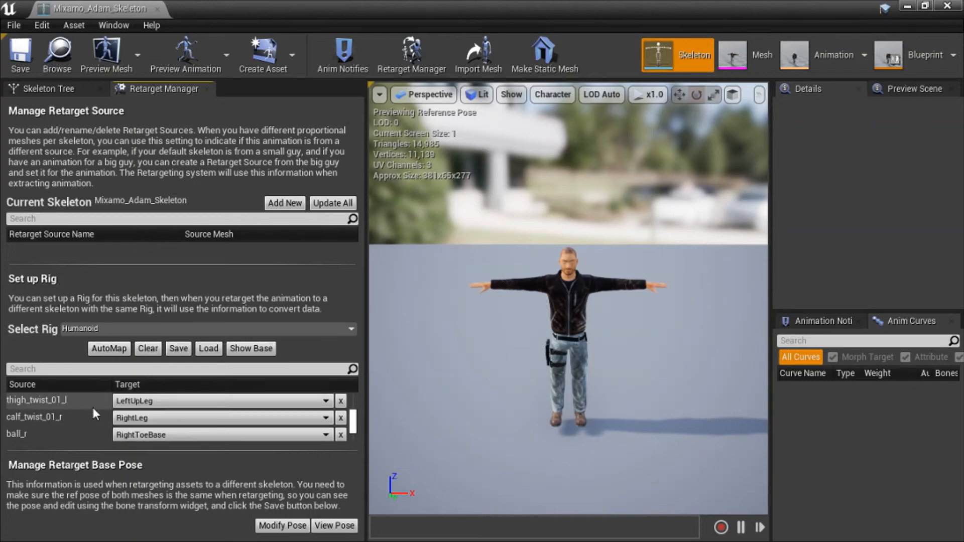
scroll(94, 414, down, 1)
scroll(93, 414, down, 1)
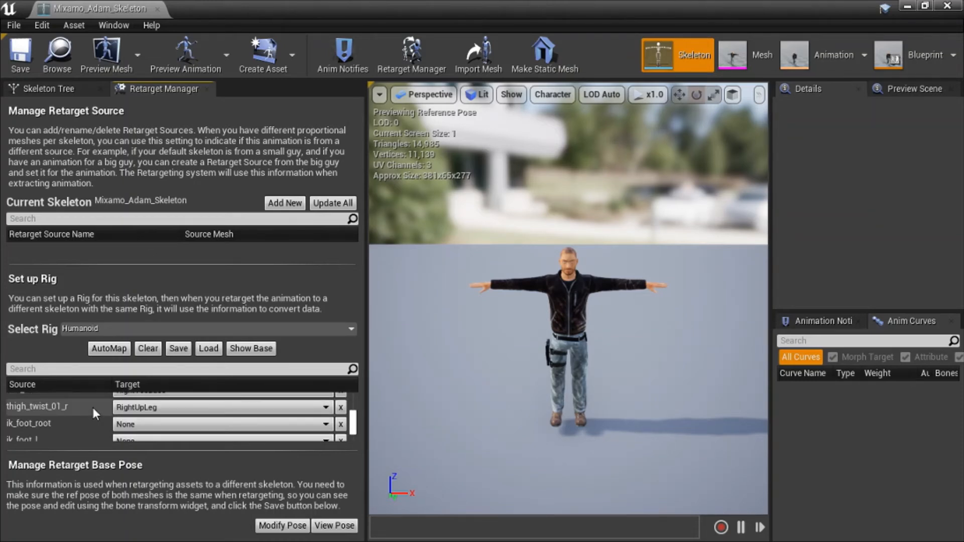
scroll(92, 406, down, 1)
scroll(92, 405, down, 1)
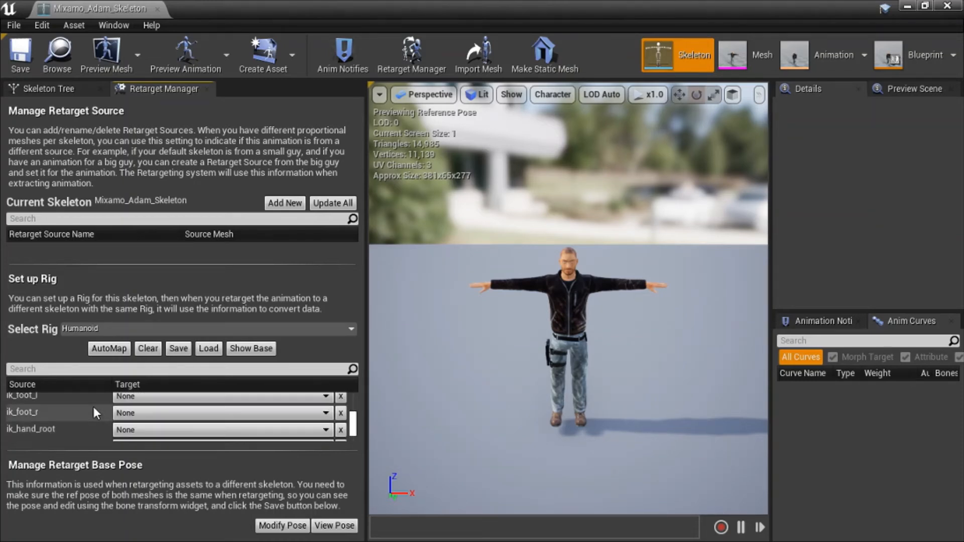
scroll(92, 413, down, 1)
scroll(93, 413, down, 1)
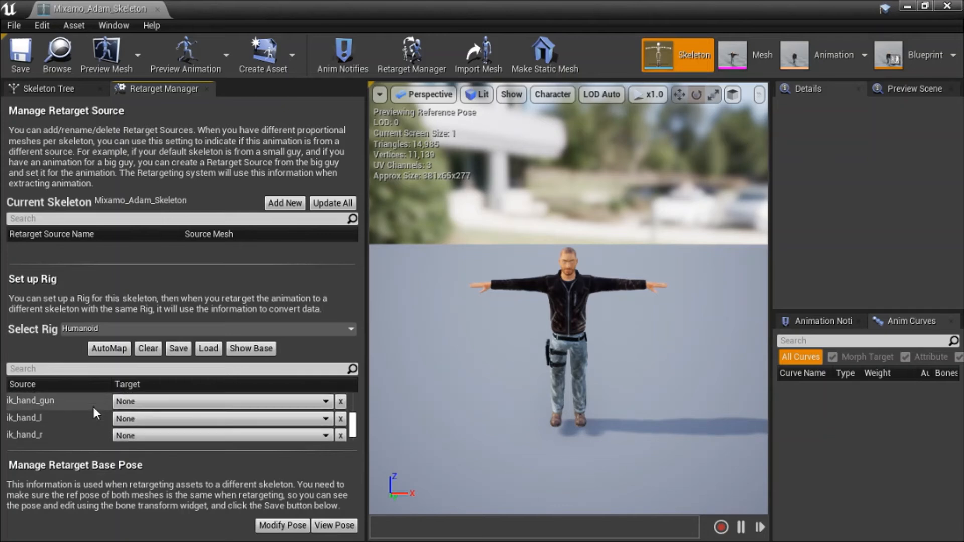
scroll(92, 405, down, 1)
scroll(93, 405, down, 2)
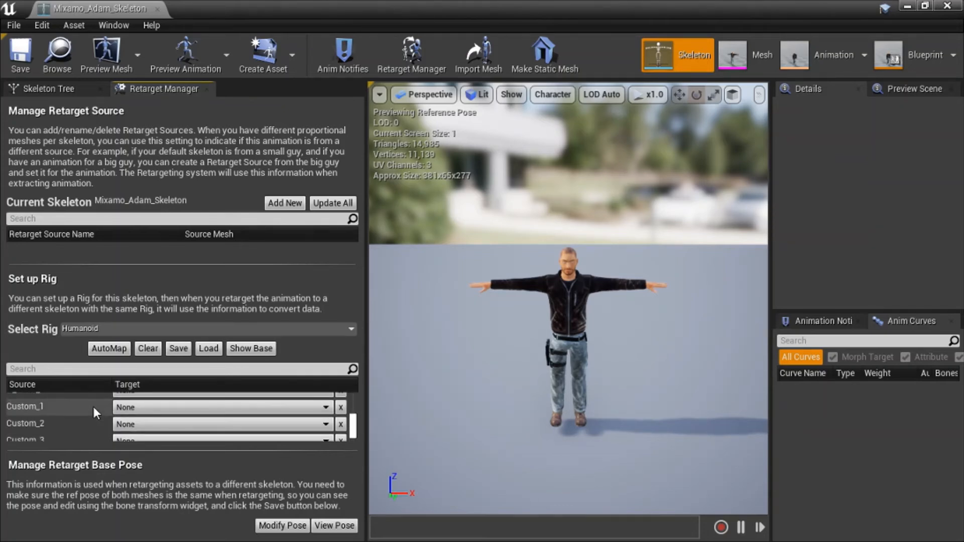
scroll(92, 405, down, 1)
scroll(92, 412, down, 1)
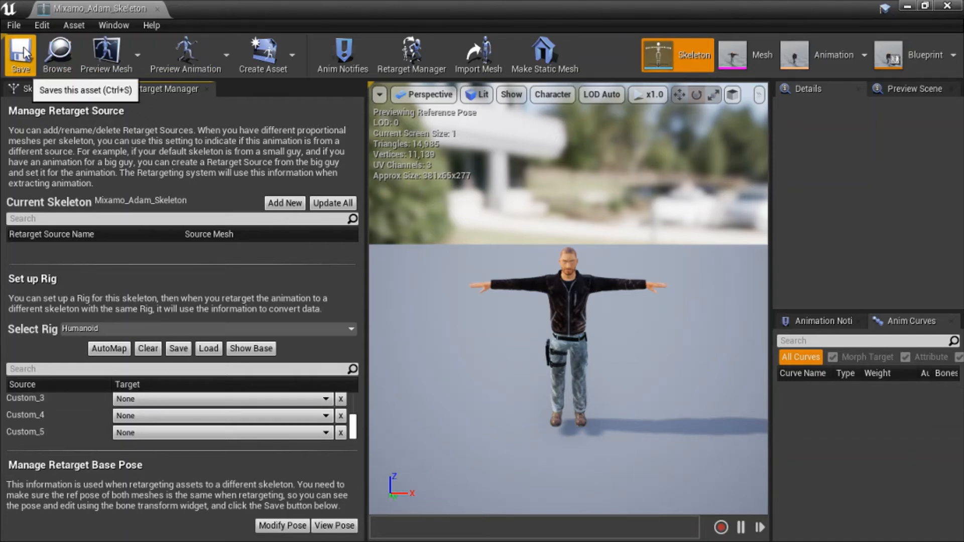
click(947, 6)
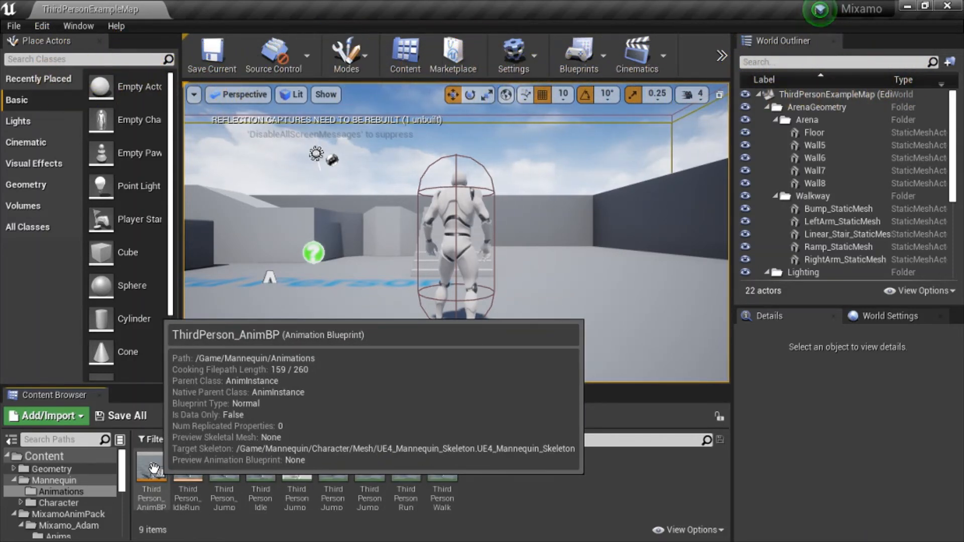
- Duplicate ThirdPerson_AnimBP from the Mannequin Animations folder and retarget the copy to Mixamo_Adam_Skeleton, keeping the default retarget options
click(153, 469)
right_click(154, 469)
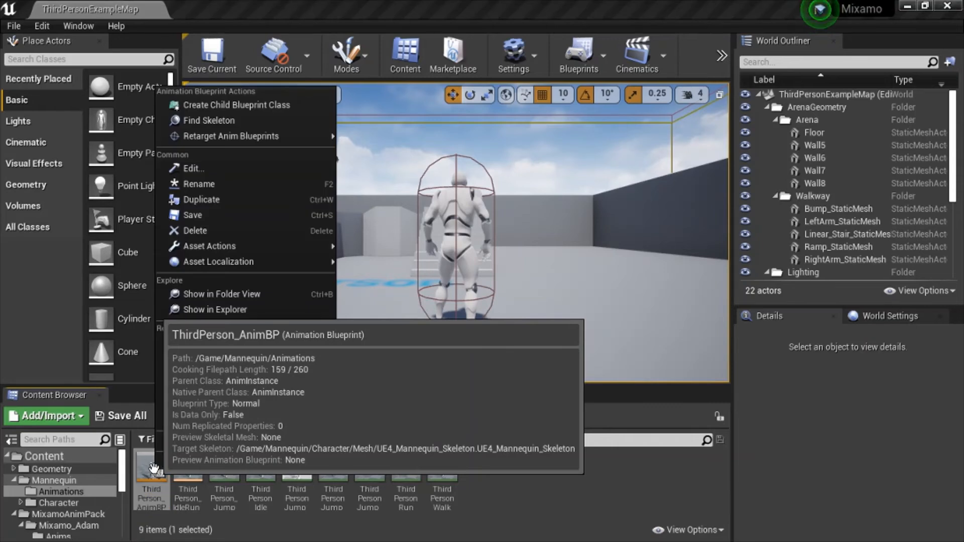
mouse_move(256, 141)
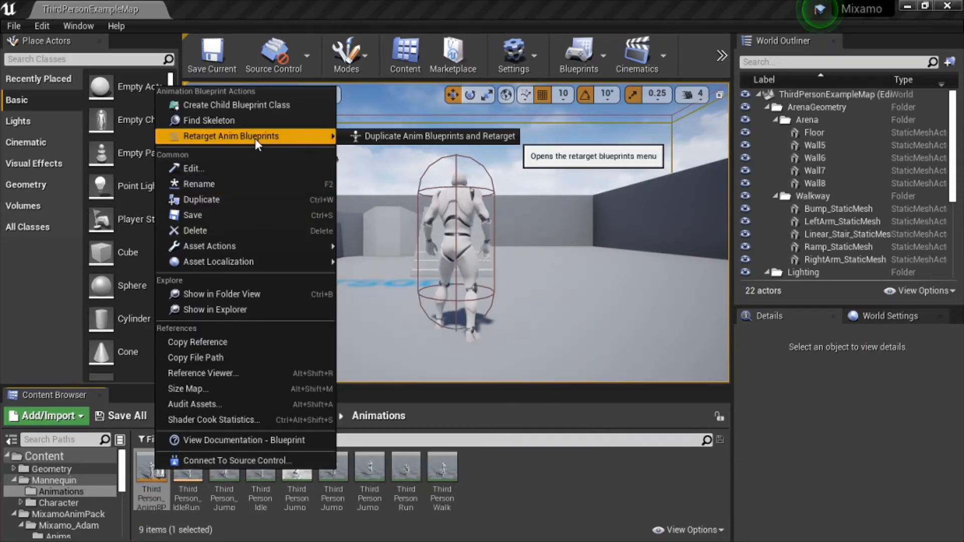
click(392, 140)
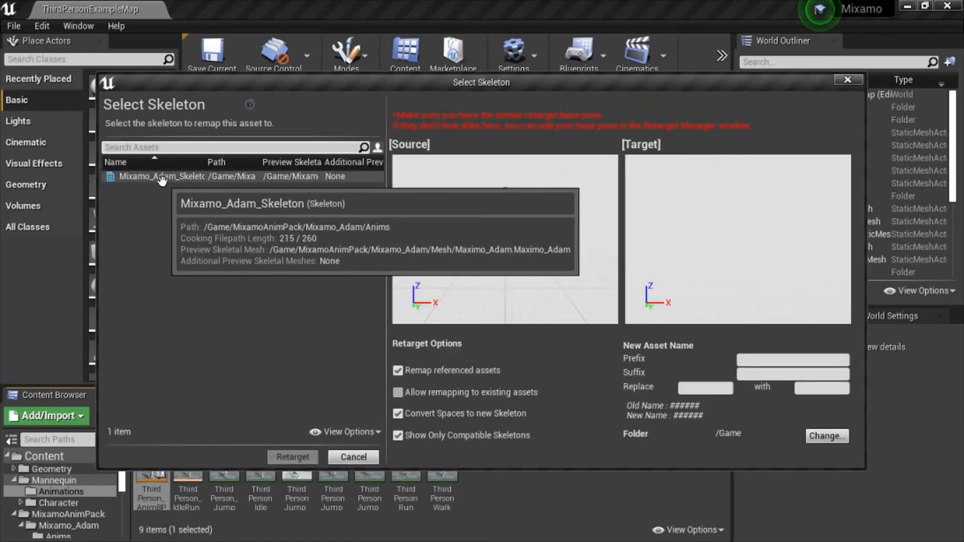
click(162, 177)
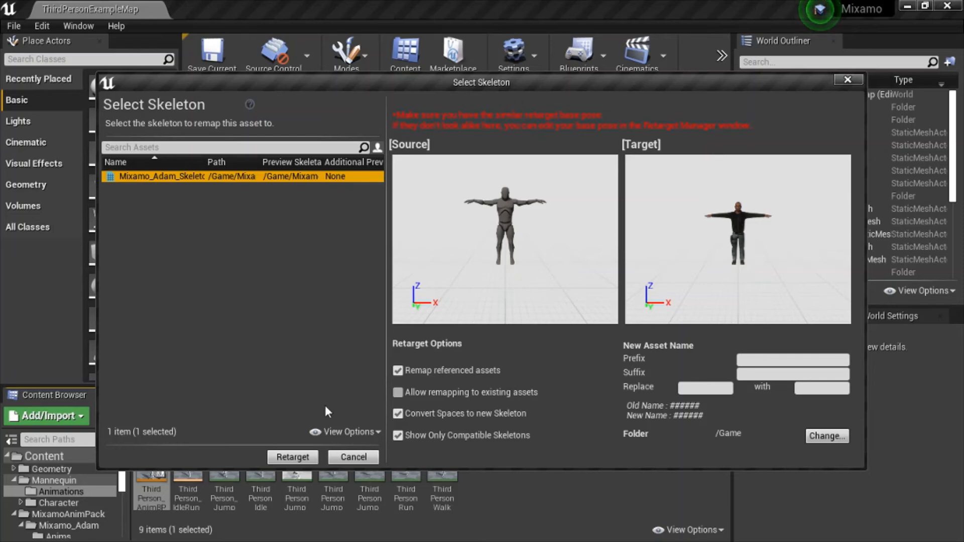
click(293, 457)
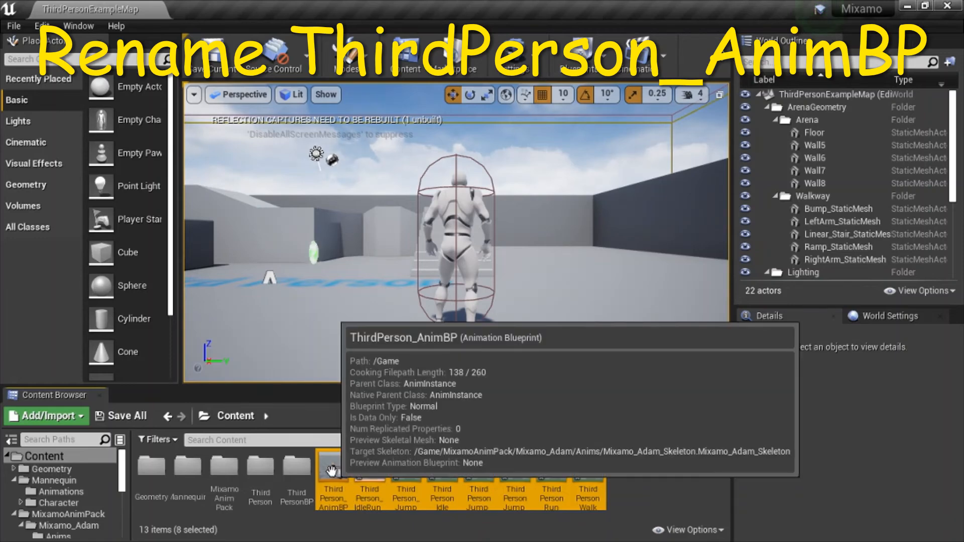
- Rename the retargeted ThirdPerson_AnimBP in the Content folder as ThirdPerson_AnimBP2
click(333, 493)
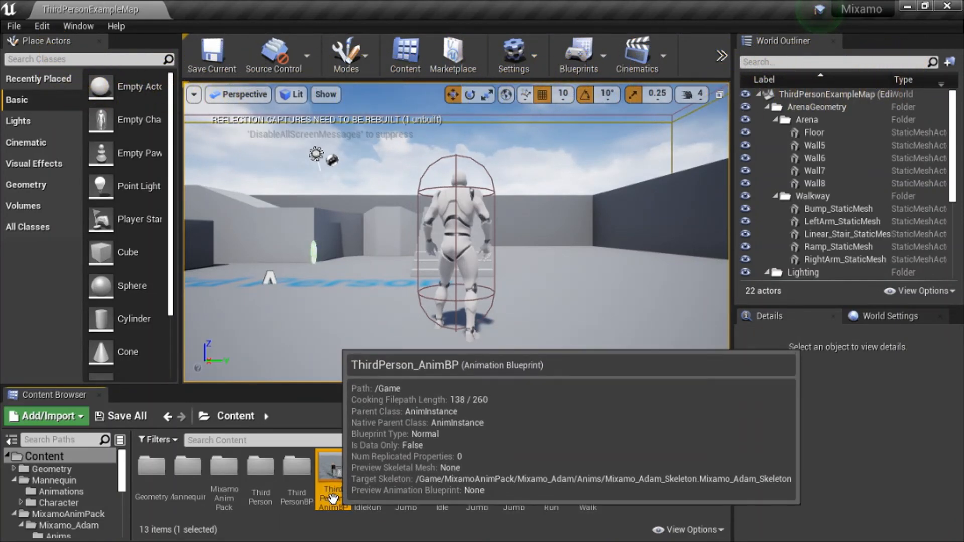
click(336, 499)
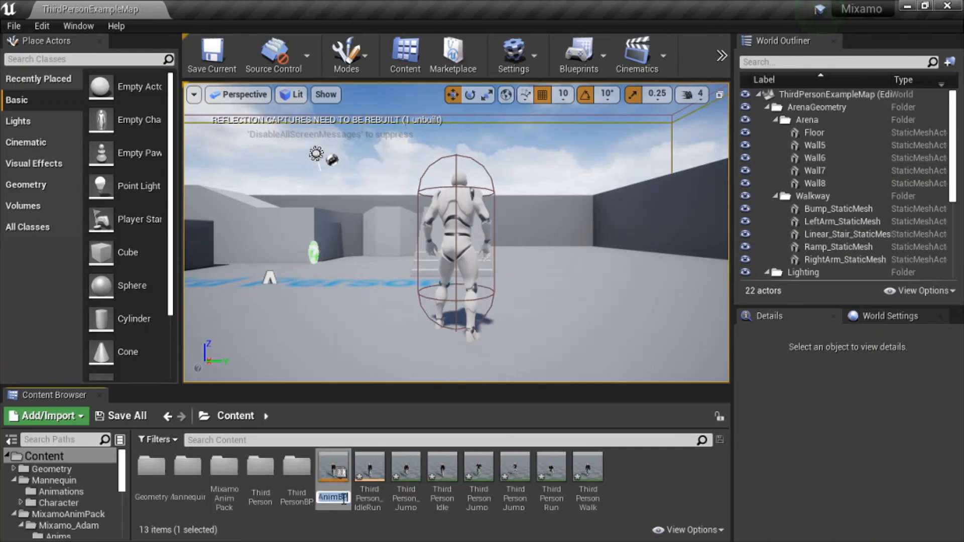
click(347, 497)
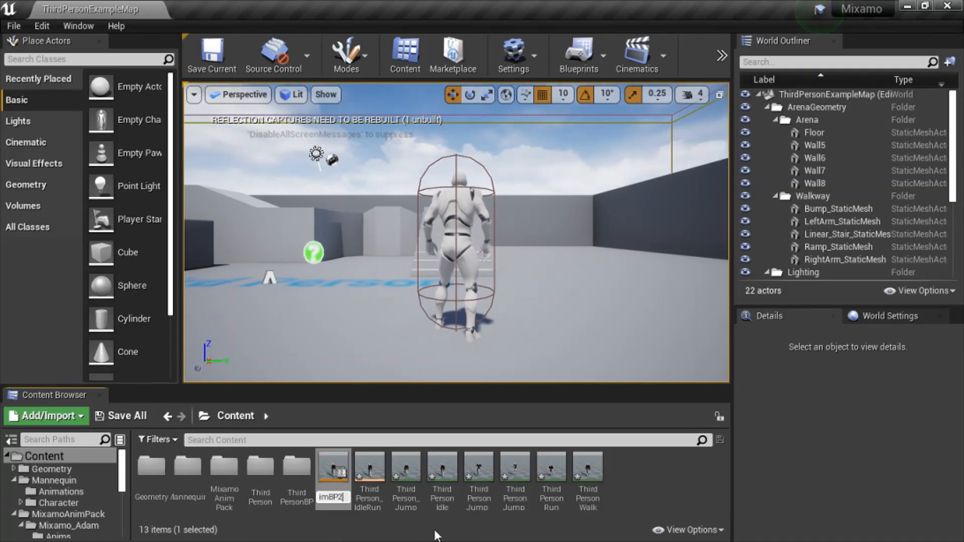
click(335, 471)
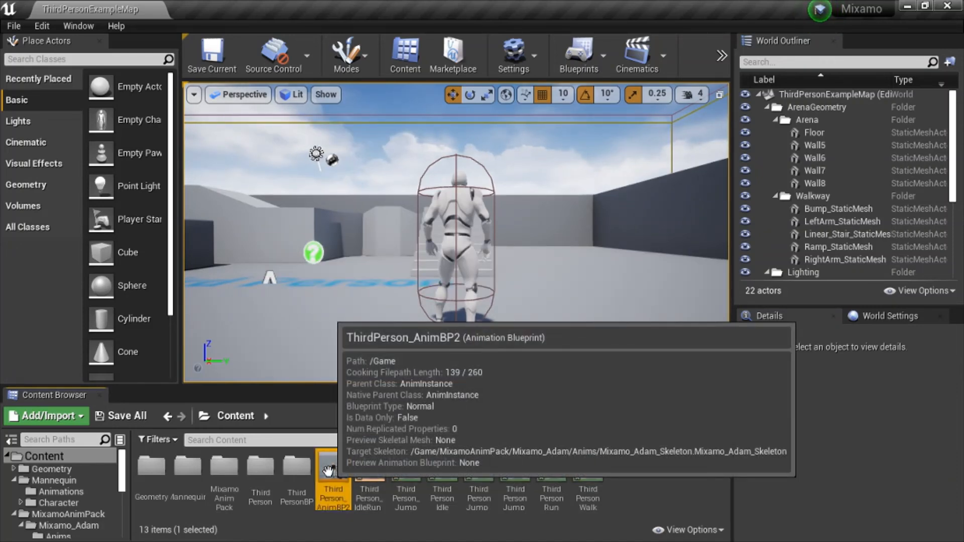
click(638, 480)
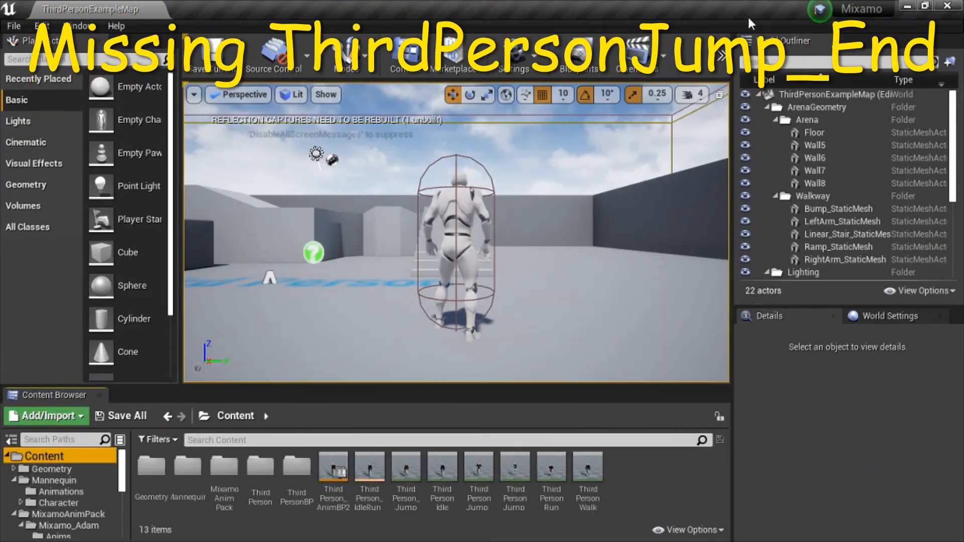
- Check ThirdPersonJump_End in the Mannequin Animations folder and in the asset list of the original ThirdPerson_AnimBP, and close that blueprint
click(66, 493)
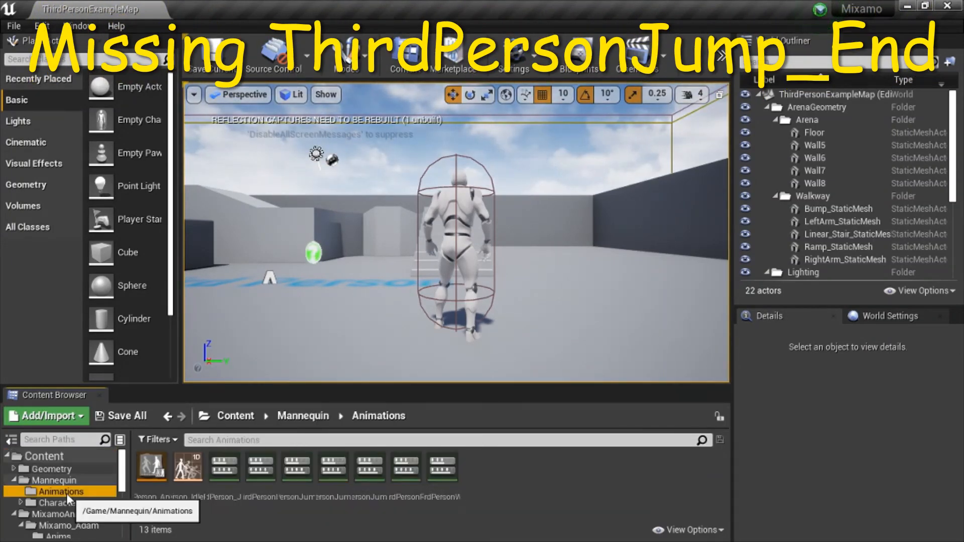
mouse_move(301, 467)
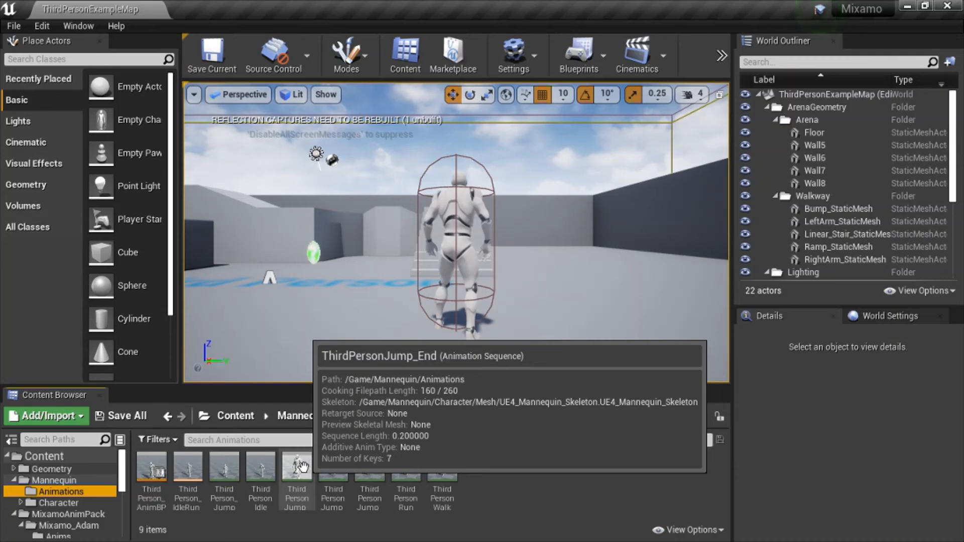
double_click(149, 463)
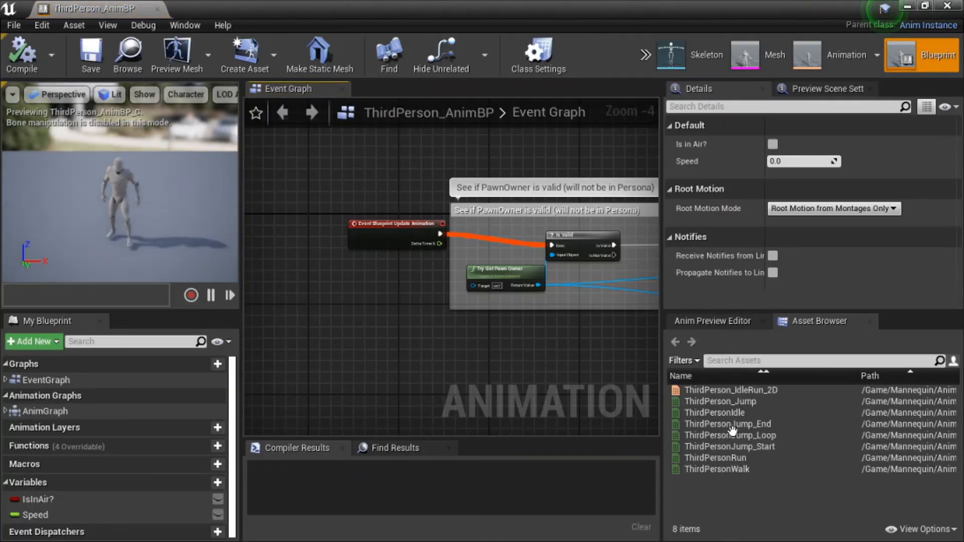
click(783, 424)
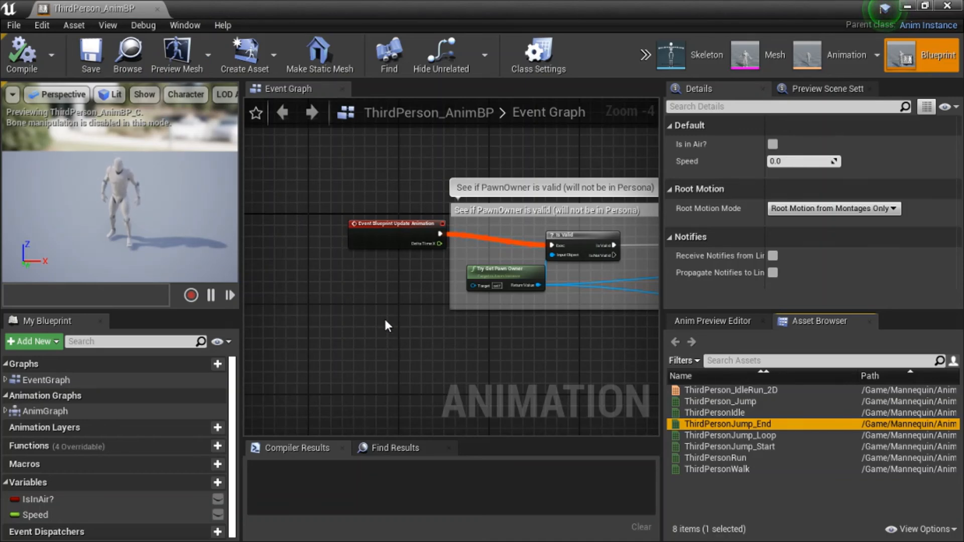
click(956, 6)
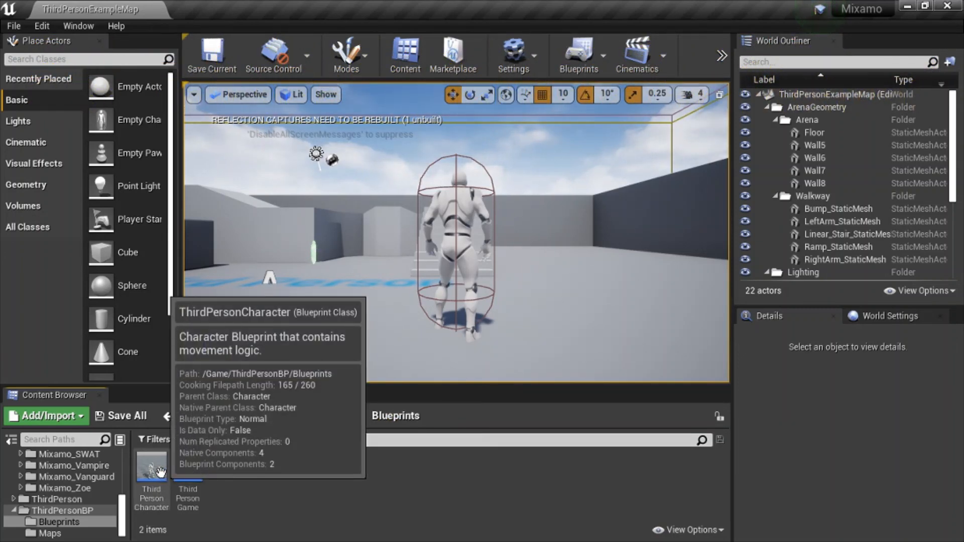
- Open the ThirdPersonCharacter blueprint from ThirdPersonBP/Blueprints and set its Mesh component's skeletal mesh to Maximo_Adam
double_click(159, 471)
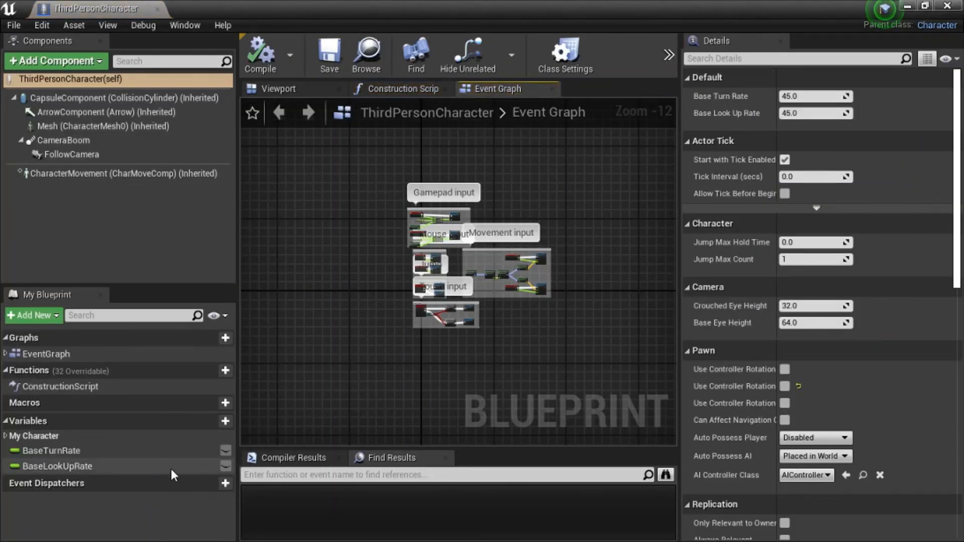
click(305, 90)
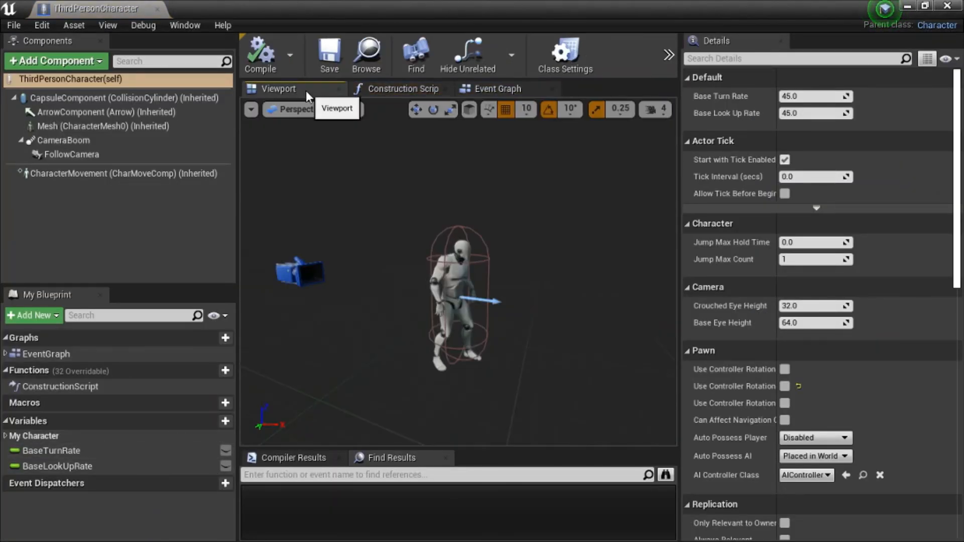
click(460, 280)
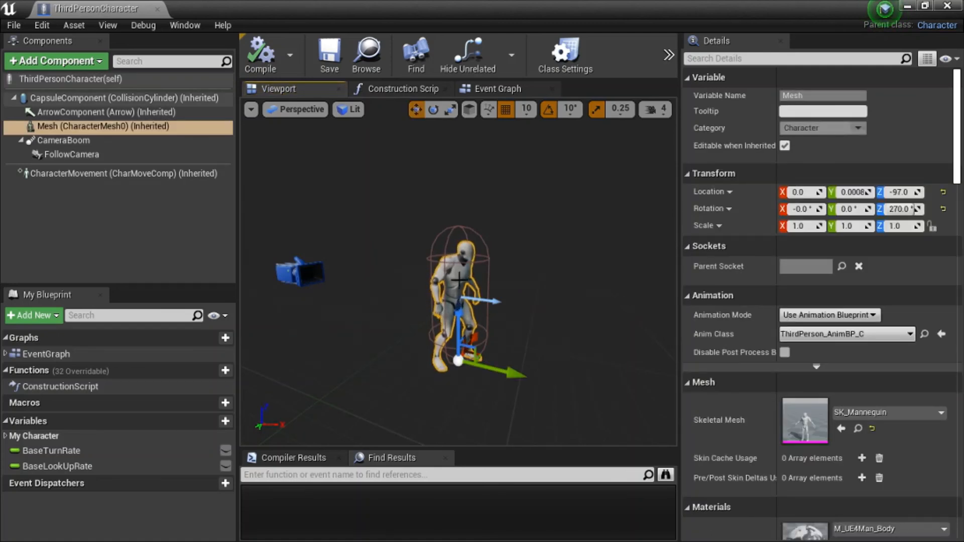
click(937, 417)
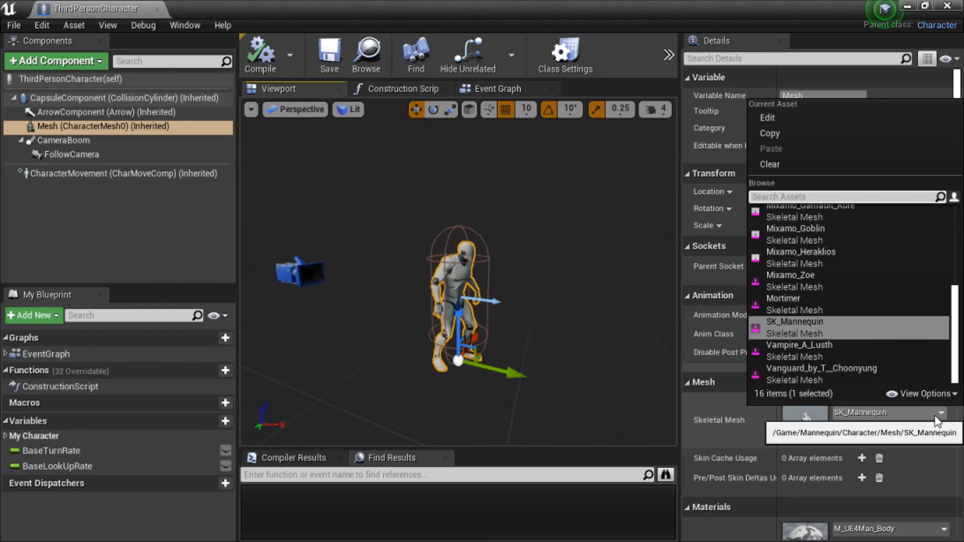
drag(958, 314, 959, 221)
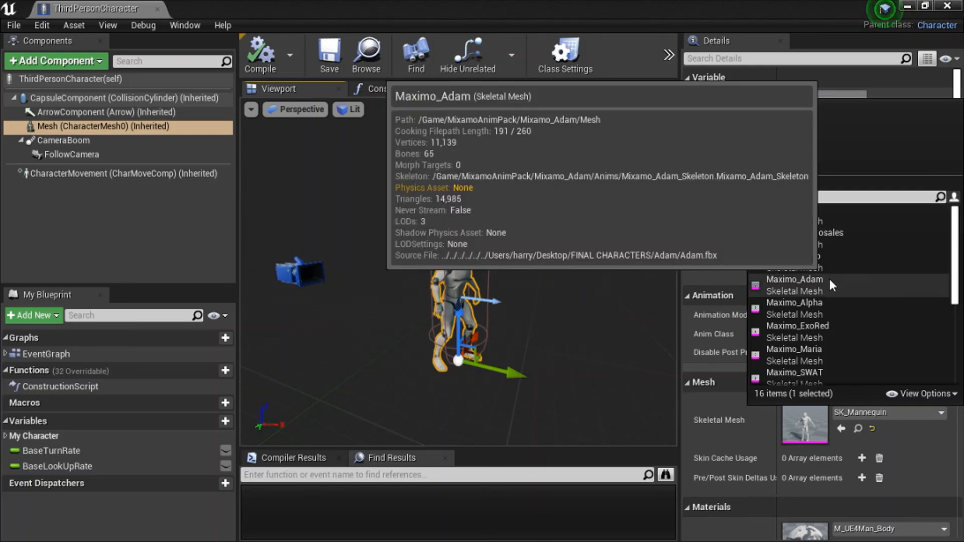
click(829, 283)
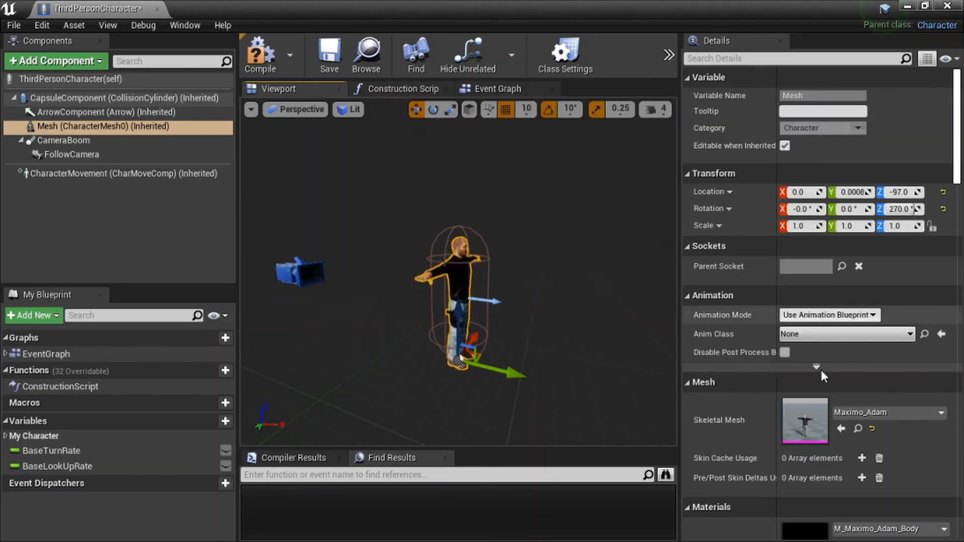
- Set the character mesh's Anim Class to ThirdPerson_AnimBP2, and compile, save and close the ThirdPersonCharacter blueprint
click(884, 338)
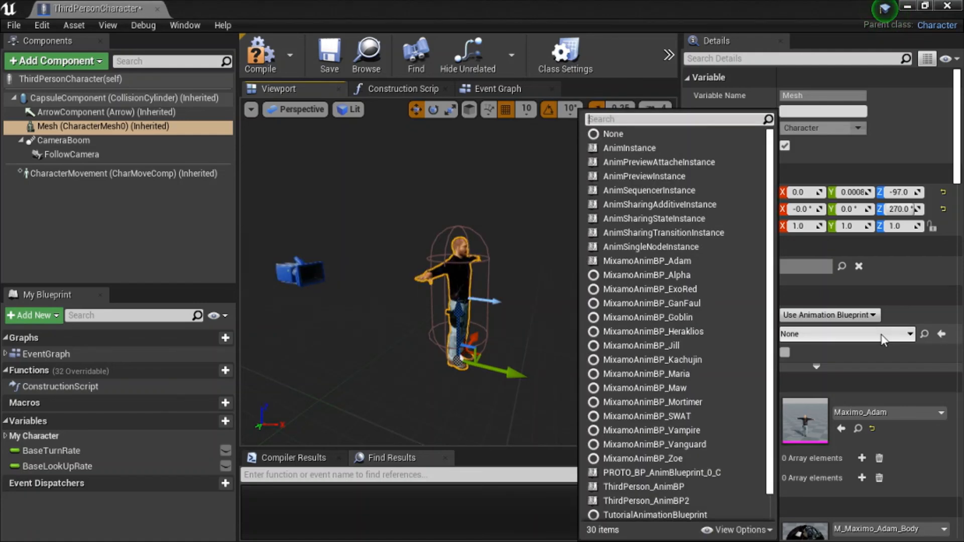
click(688, 500)
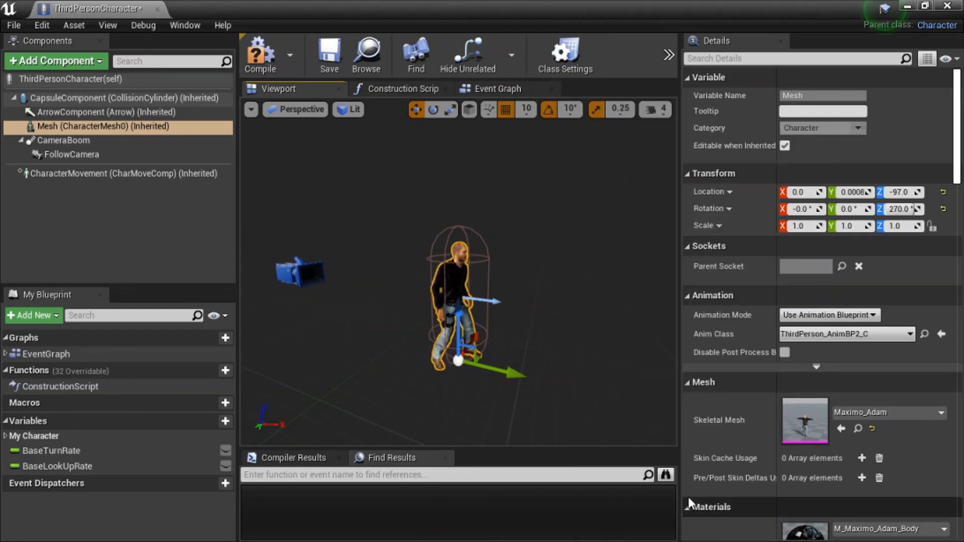
click(263, 65)
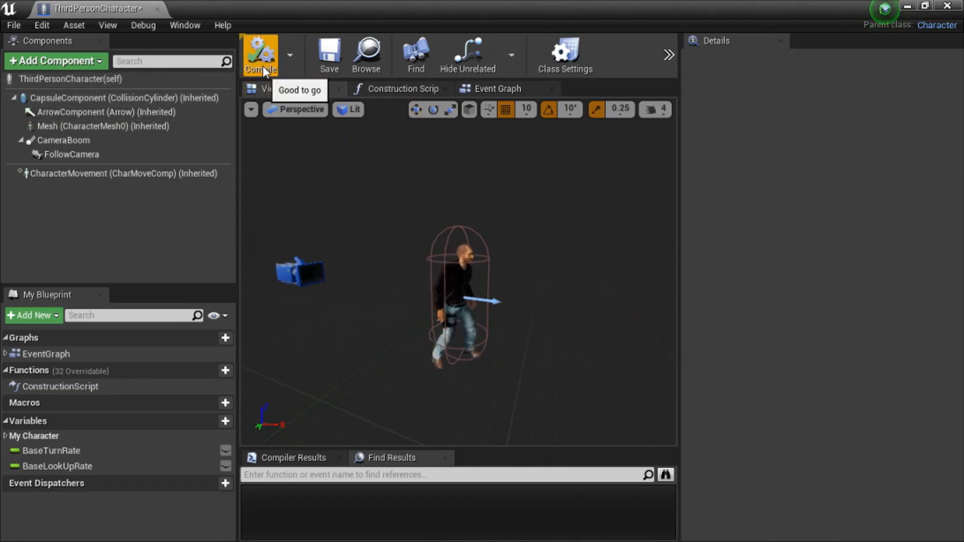
click(333, 65)
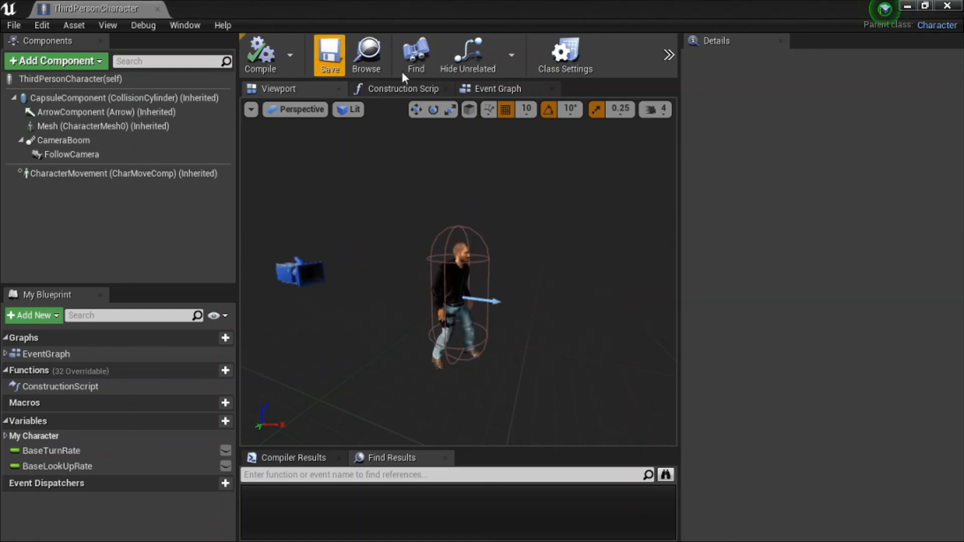
click(947, 6)
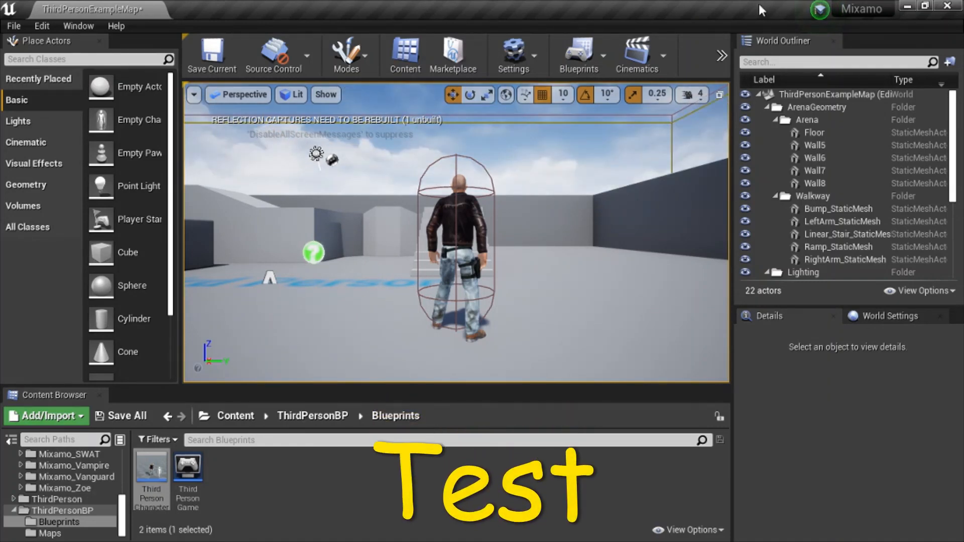
- Play the ThirdPersonExampleMap level and test the character's retargeted animations by running forward and backward and jumping
click(722, 55)
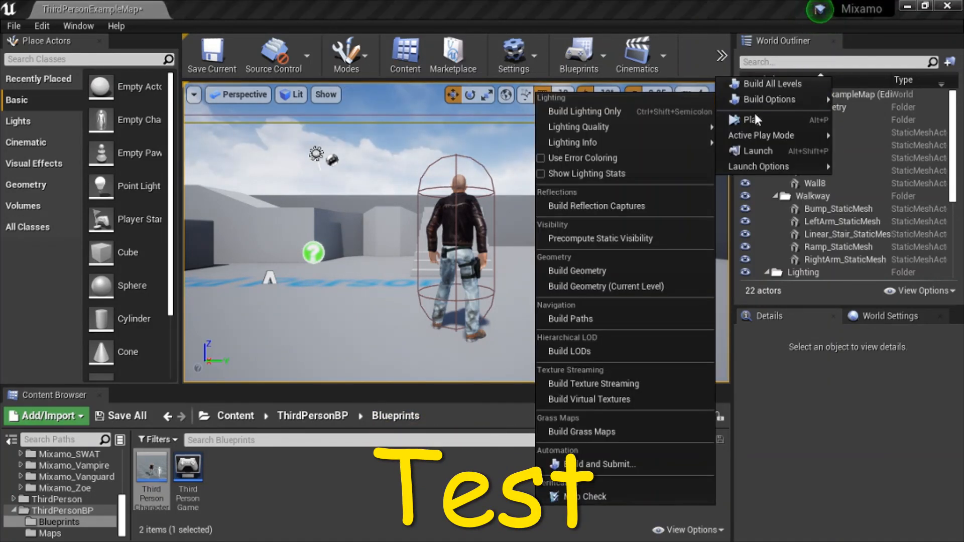
click(755, 116)
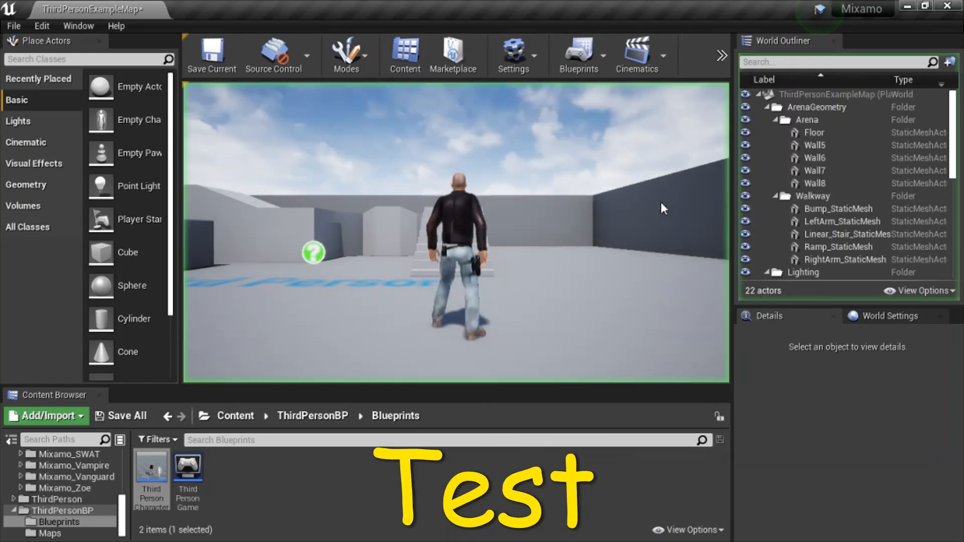
key(w)
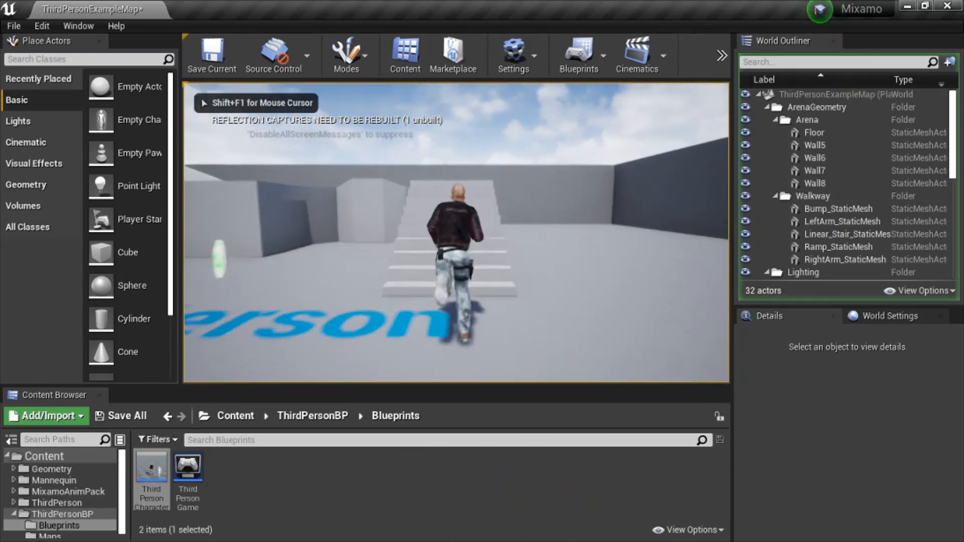
key(s)
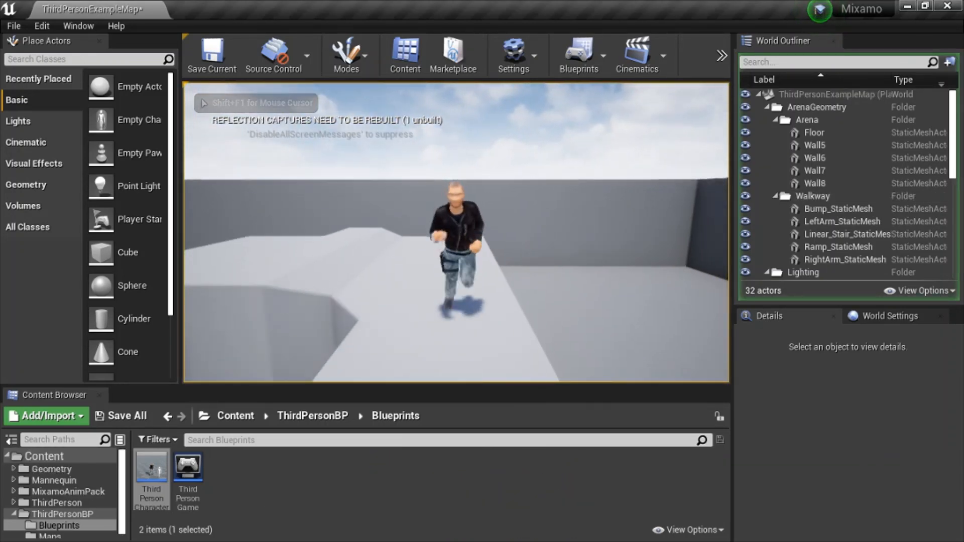
key(s)
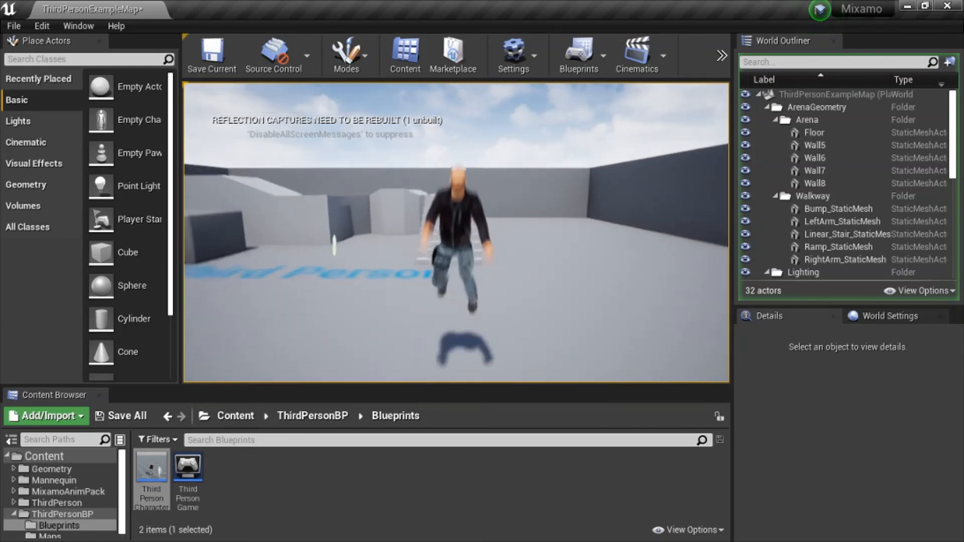